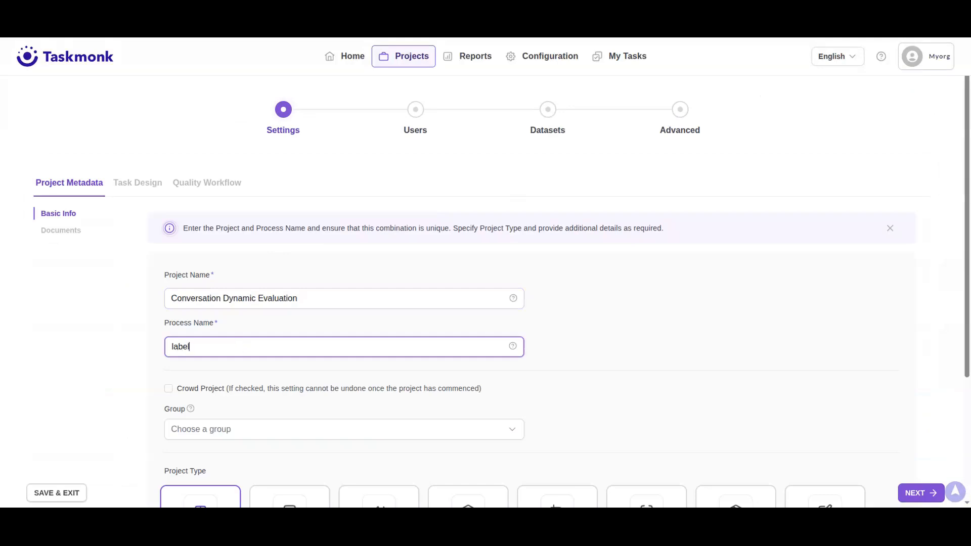
- Choose Audio as the project type and proceed past the project documents to the task design
scroll(274, 359, "down", 4)
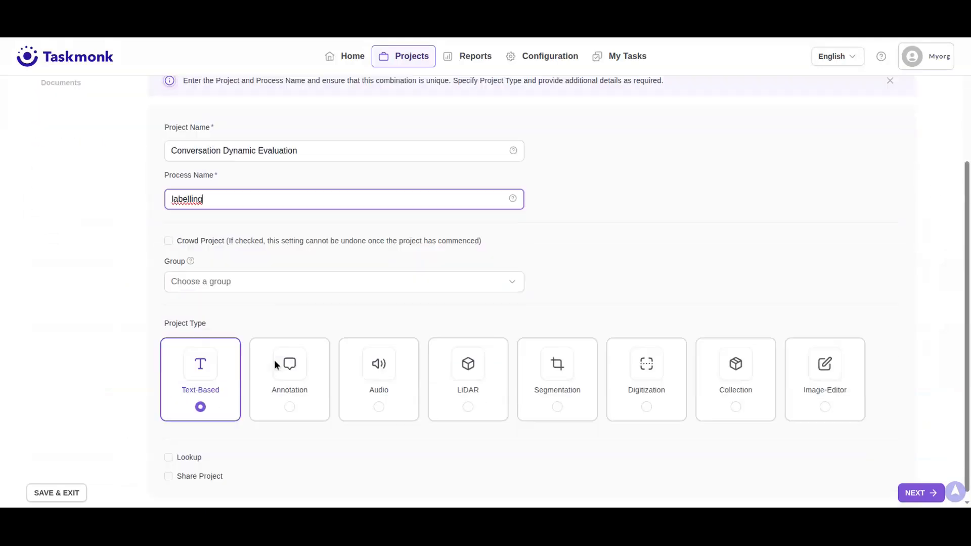
left_click(381, 388)
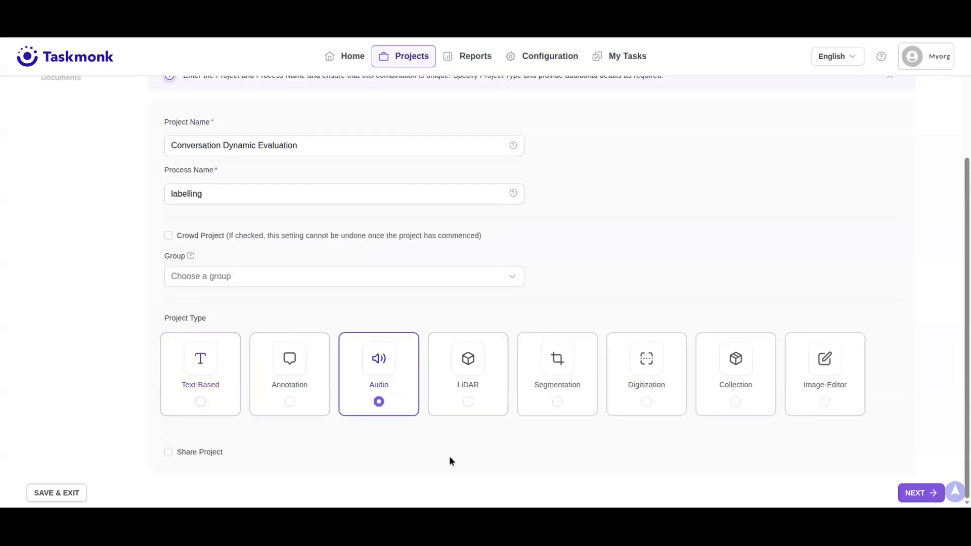
left_click(922, 496)
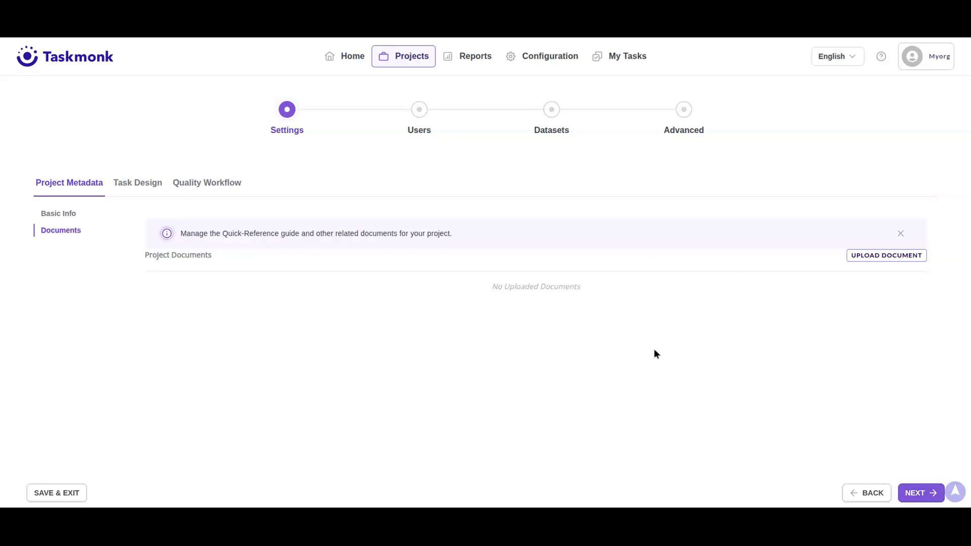
left_click(918, 493)
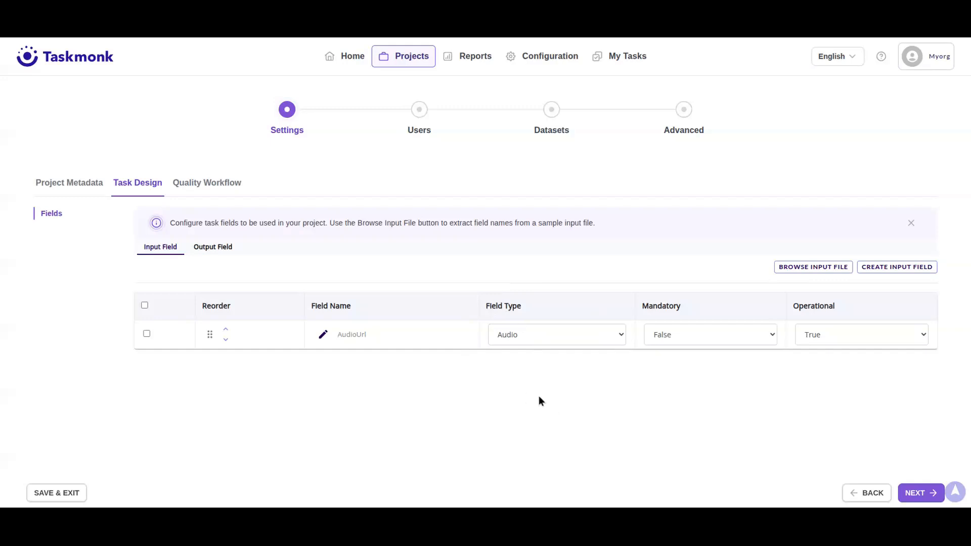
- Add a DropDown sub field named Speaker with possible values SpeakerA,SpeakerB to the Annotations output field and save the sub fields
left_click(218, 256)
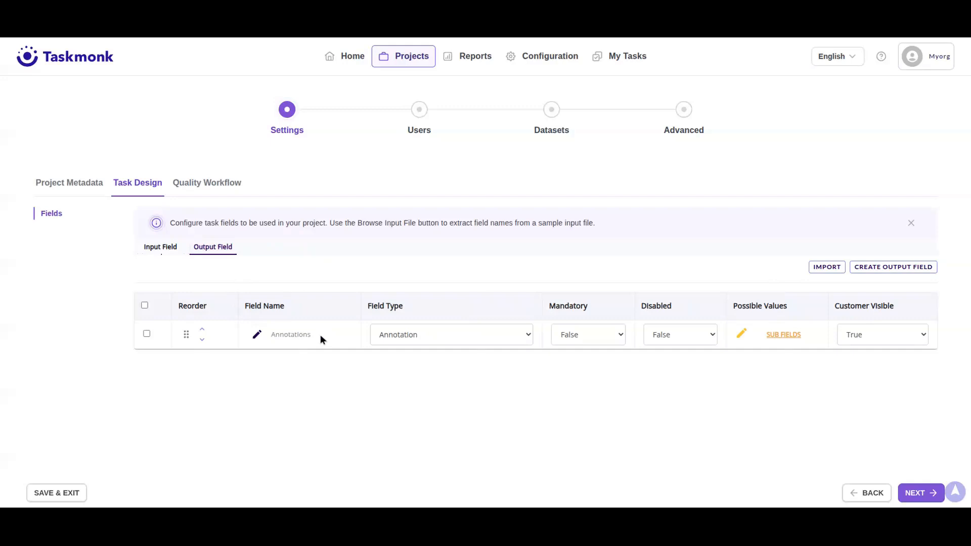
left_click(783, 335)
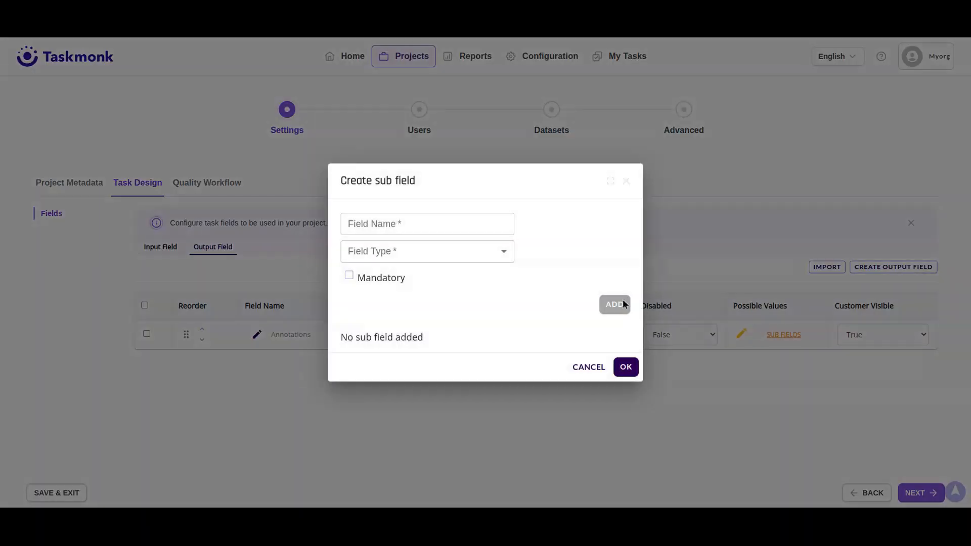
left_click(440, 230)
type("Speaker")
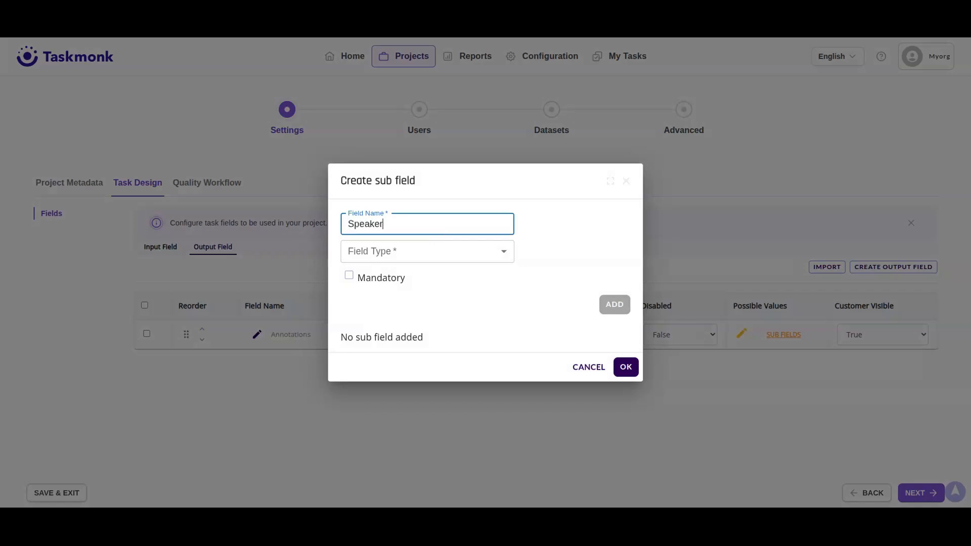
left_click(420, 257)
left_click(399, 301)
left_click(388, 286)
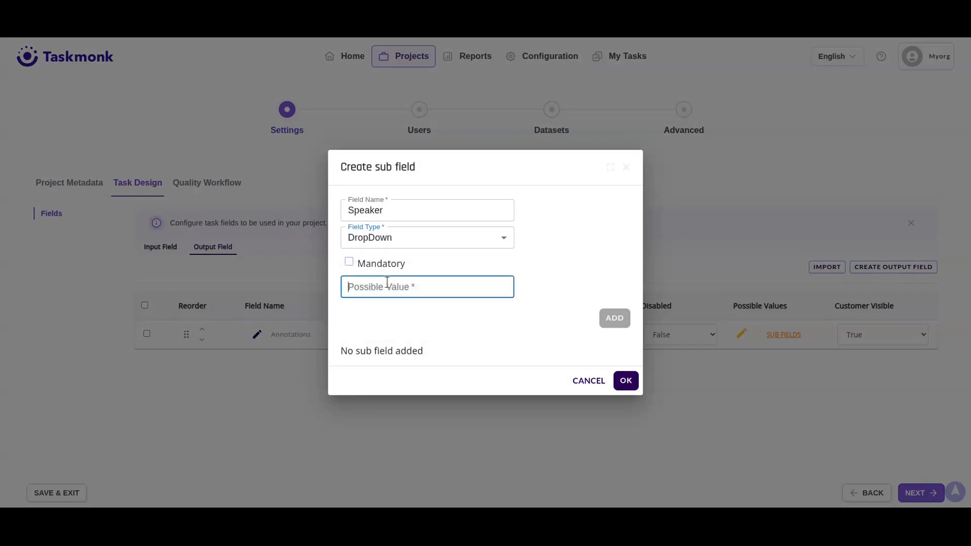
type("Speaker")
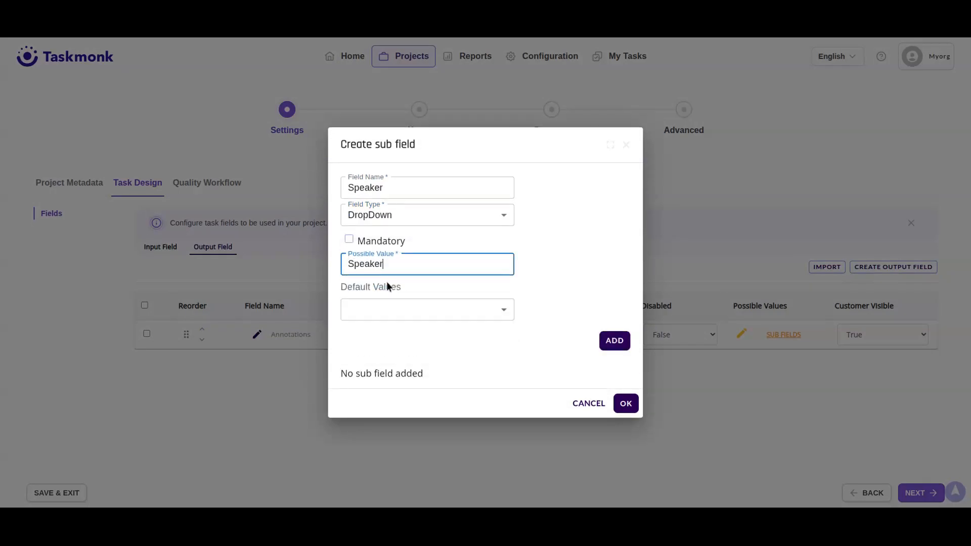
type("A,SpeakerB")
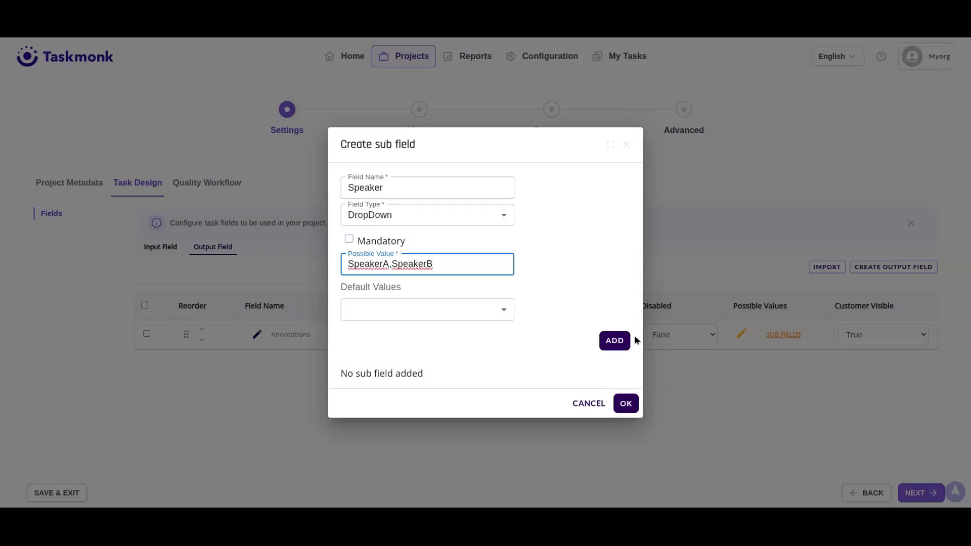
left_click(613, 340)
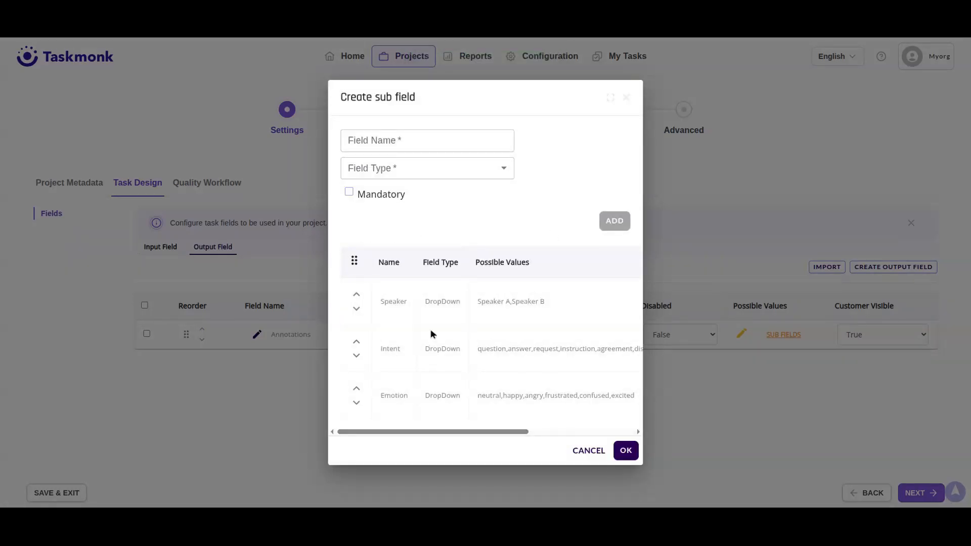
left_click(629, 451)
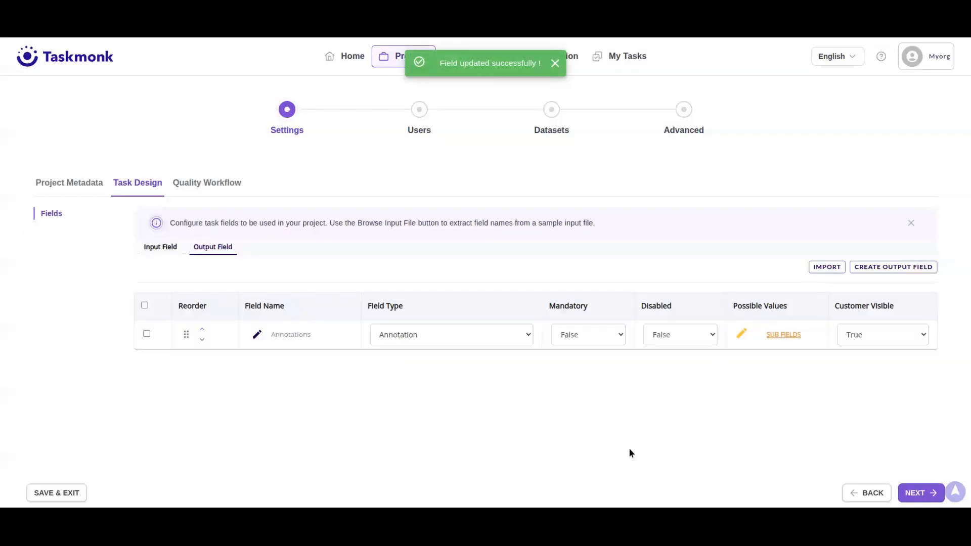
- Continue to the quality workflow and add a Level 2 execution level named Qc
left_click(919, 493)
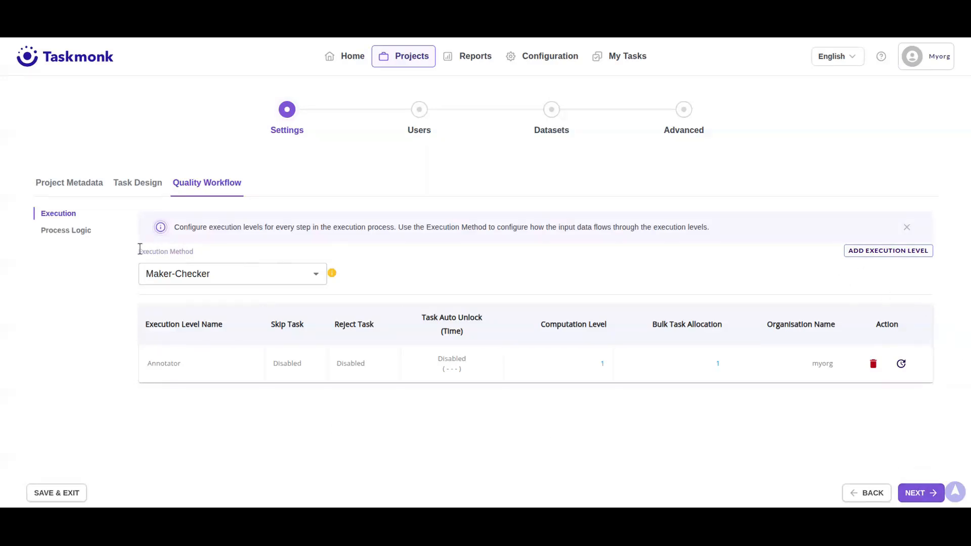
left_click(886, 251)
left_click(435, 191)
type("Qc")
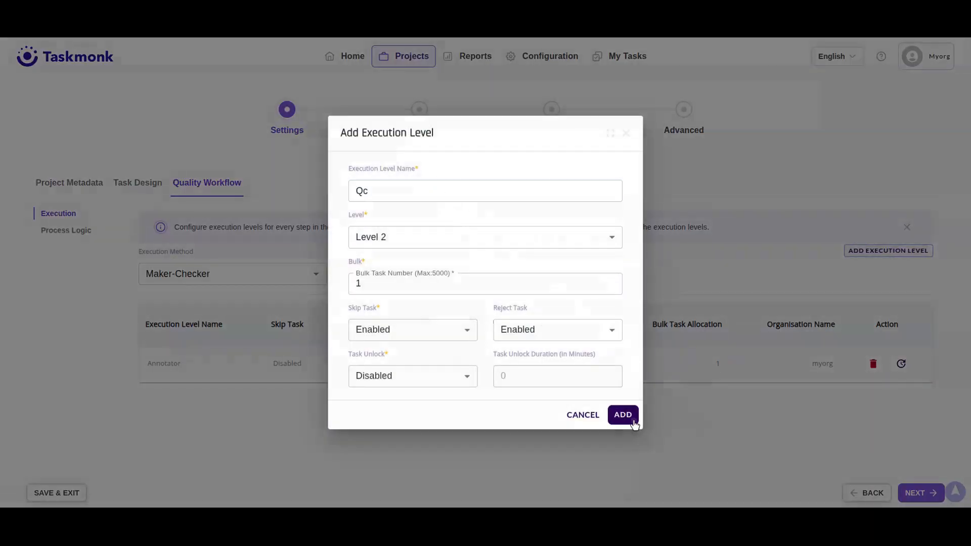
left_click(622, 414)
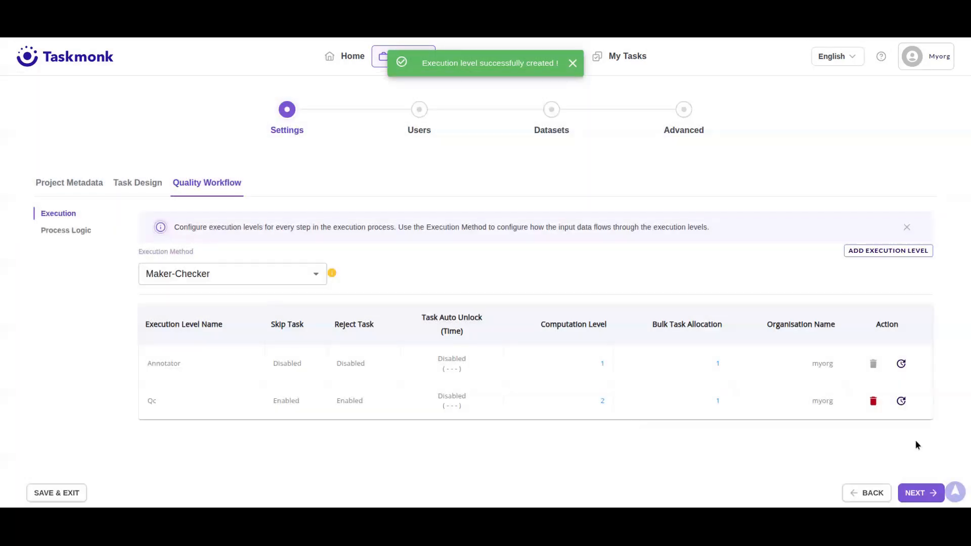
- Proceed past the process logic and add Admin as the L1 user and QC as the L2 user of the project
left_click(917, 486)
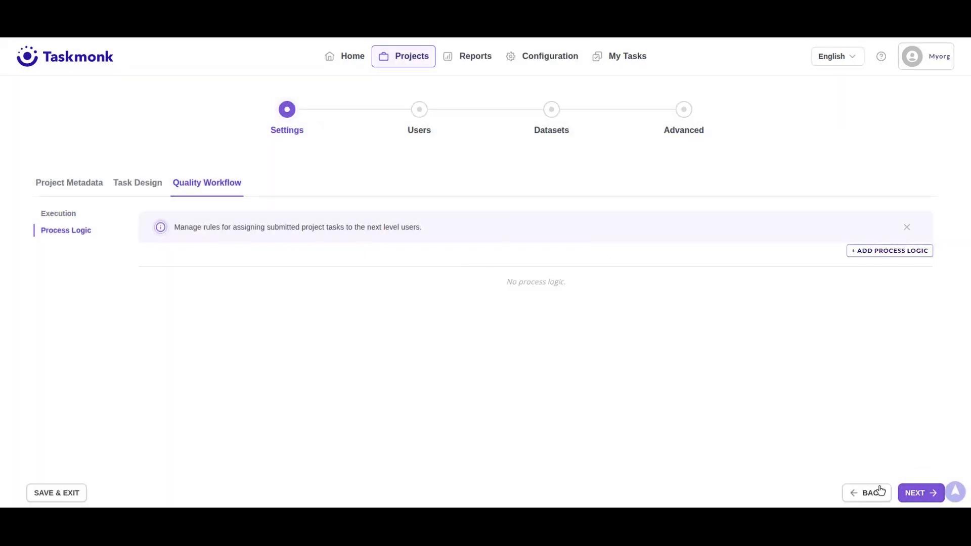
left_click(913, 494)
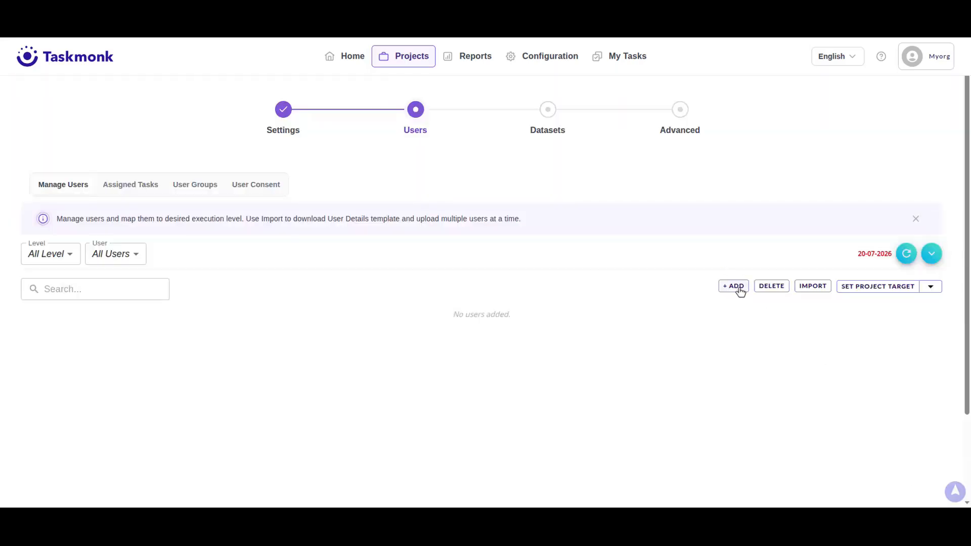
left_click(734, 287)
left_click(77, 188)
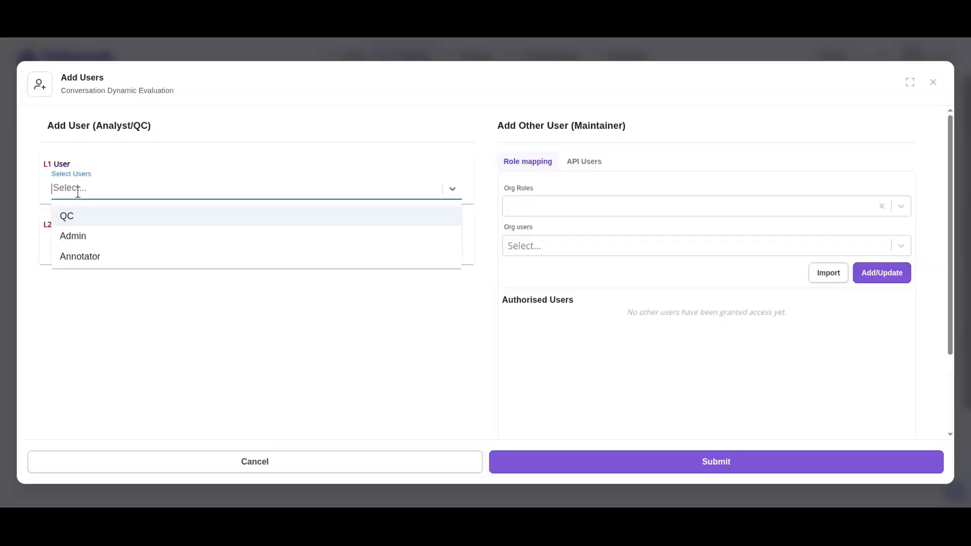
left_click(71, 234)
left_click(80, 248)
left_click(83, 279)
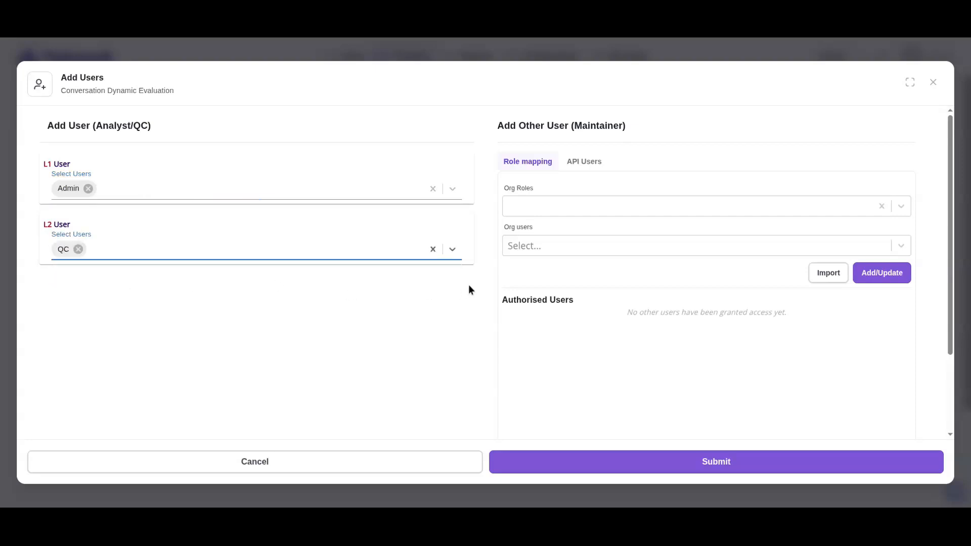
left_click(754, 466)
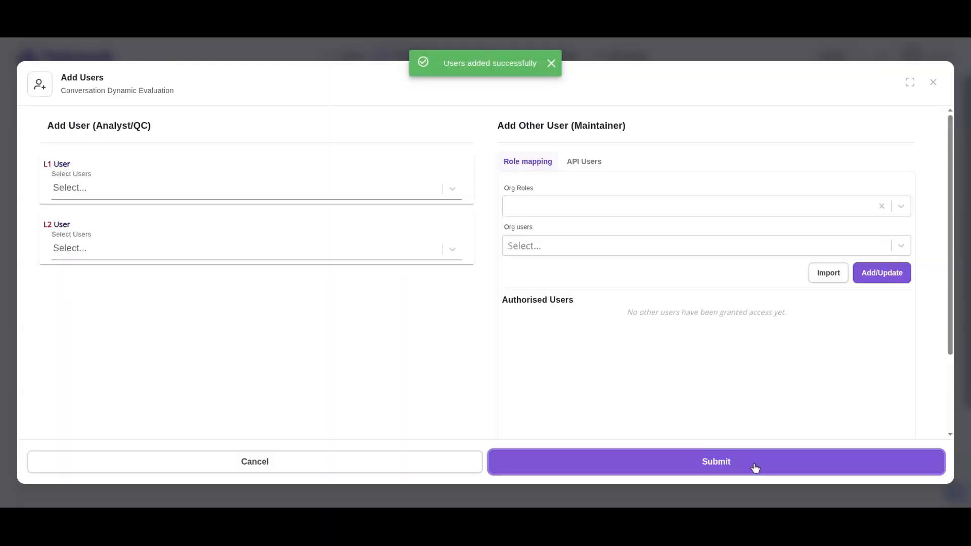
left_click(934, 83)
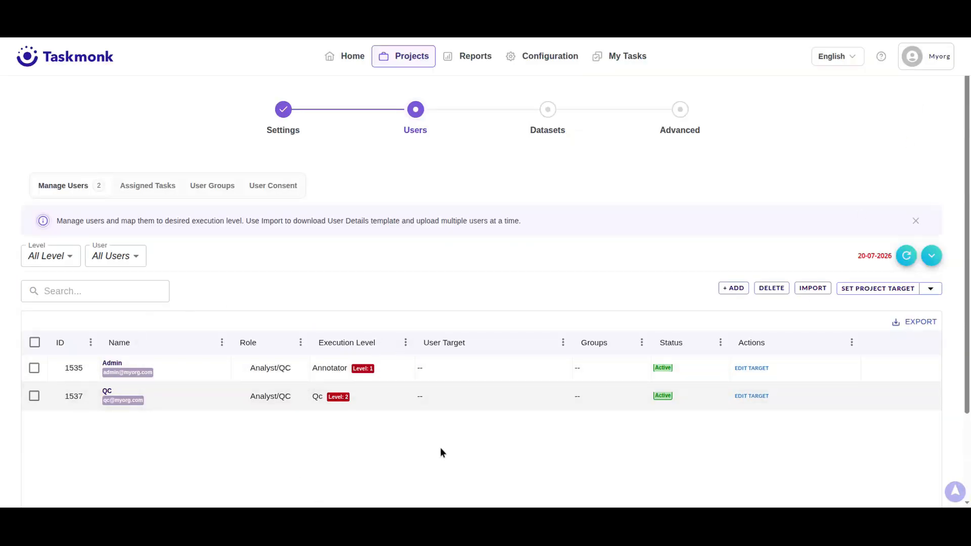
- Enable segment overlap in the audio annotation configuration of the advanced annotation settings
left_click(685, 118)
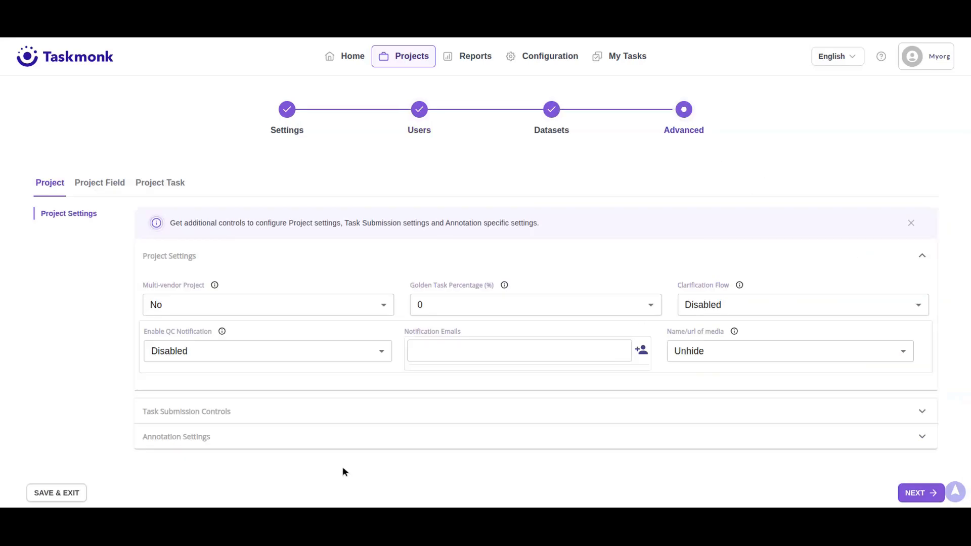
left_click(161, 438)
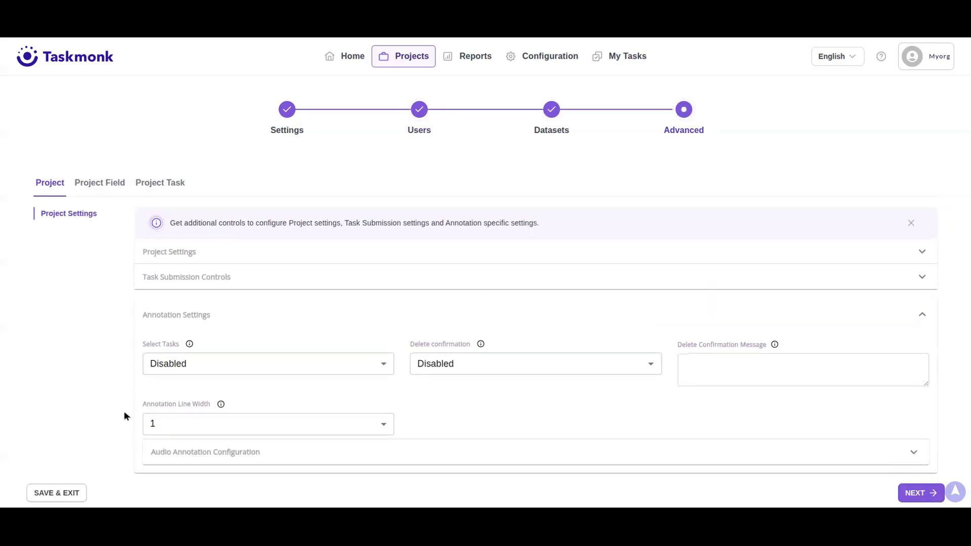
left_click(184, 466)
scroll(79, 429, "down", 3)
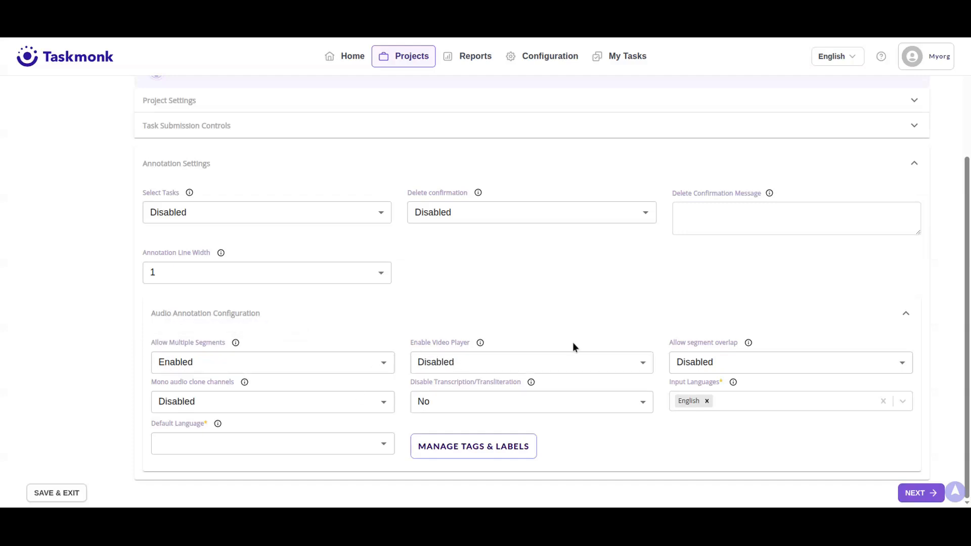
left_click(705, 361)
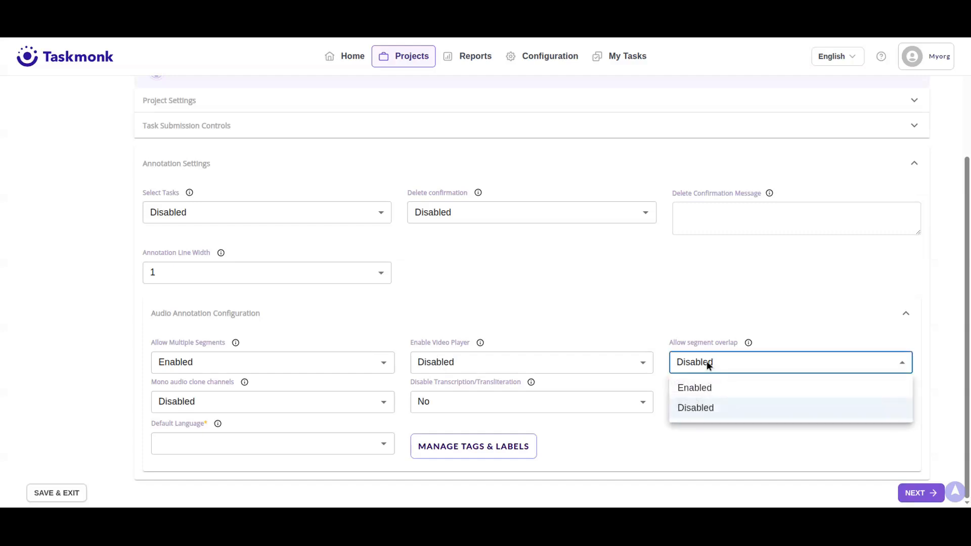
left_click(701, 389)
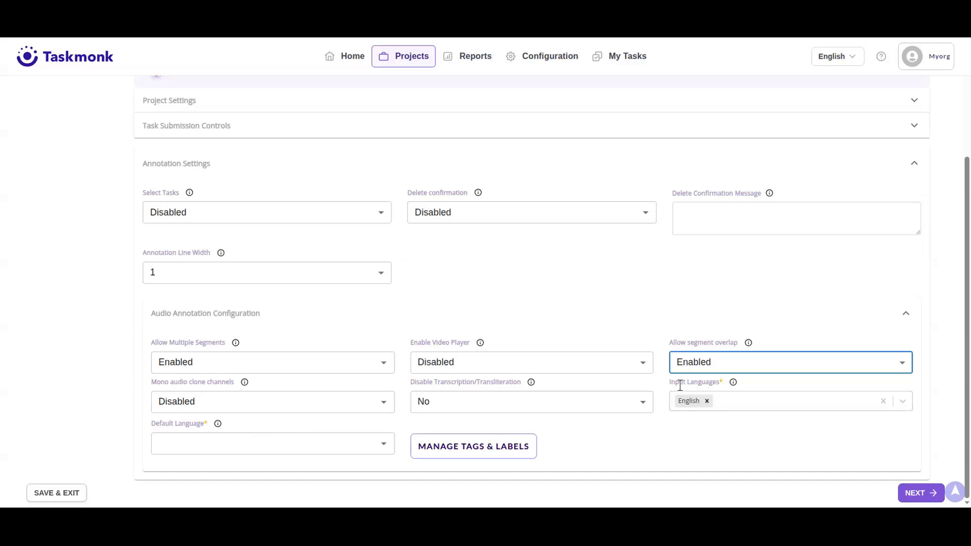
- Look through the available input languages and set the default language to English
left_click(741, 395)
scroll(754, 429, "down", 3)
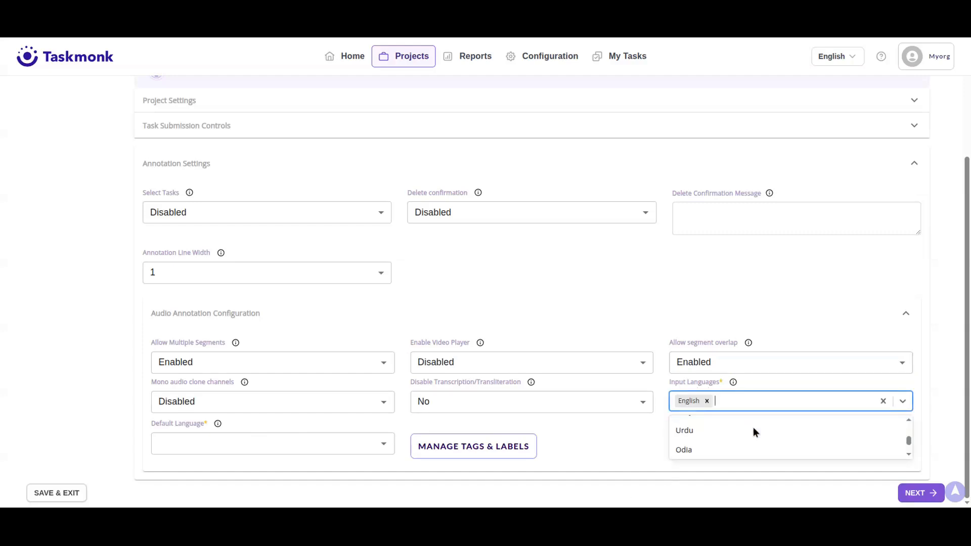
scroll(757, 437, "up", 5)
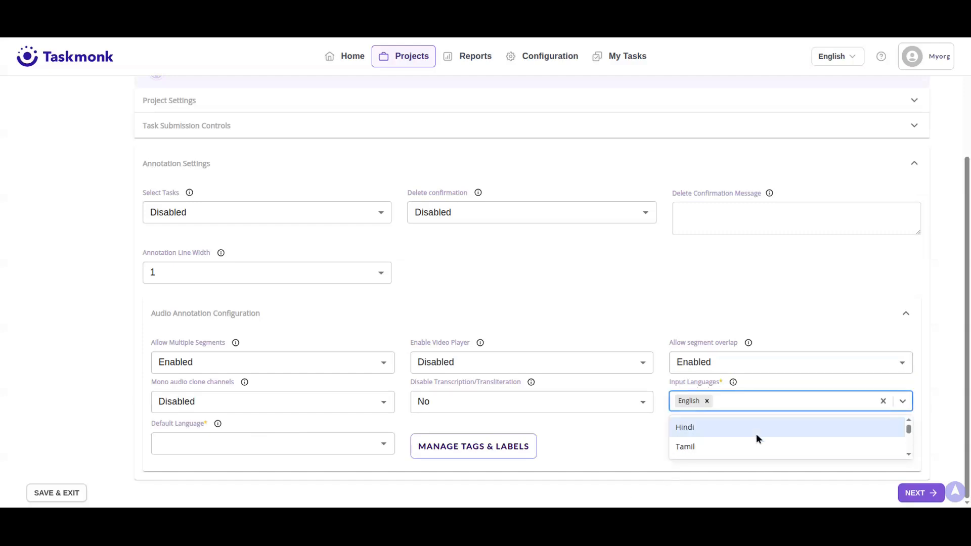
scroll(756, 433, "down", 4)
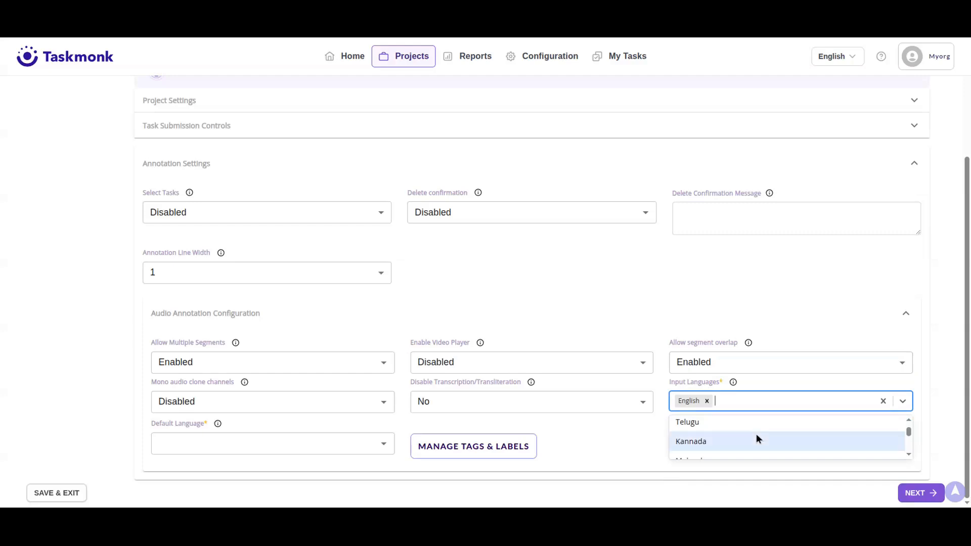
left_click(642, 447)
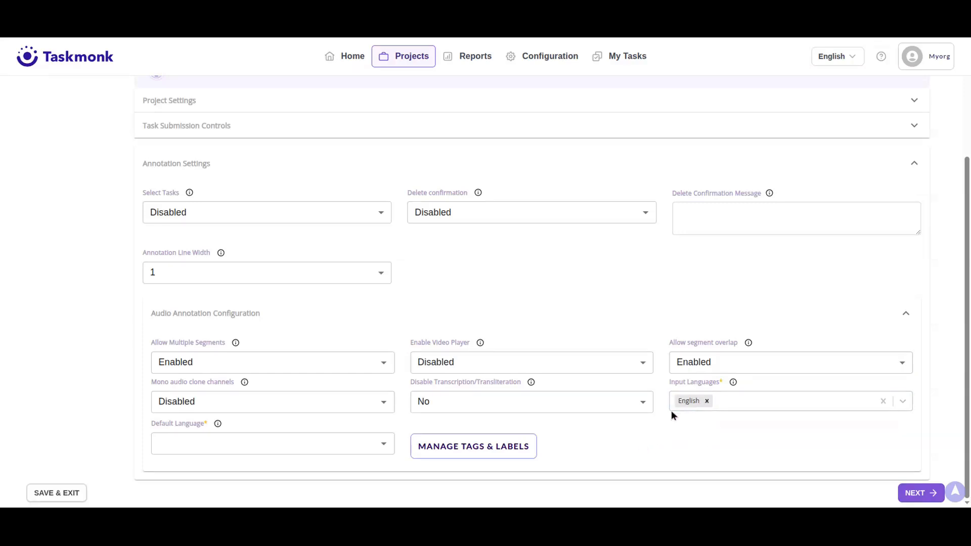
left_click(180, 445)
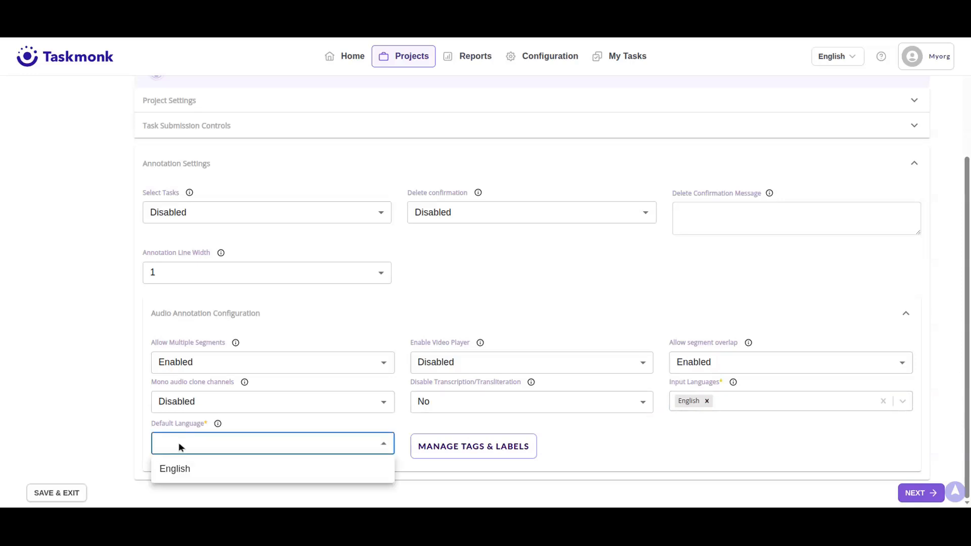
left_click(177, 469)
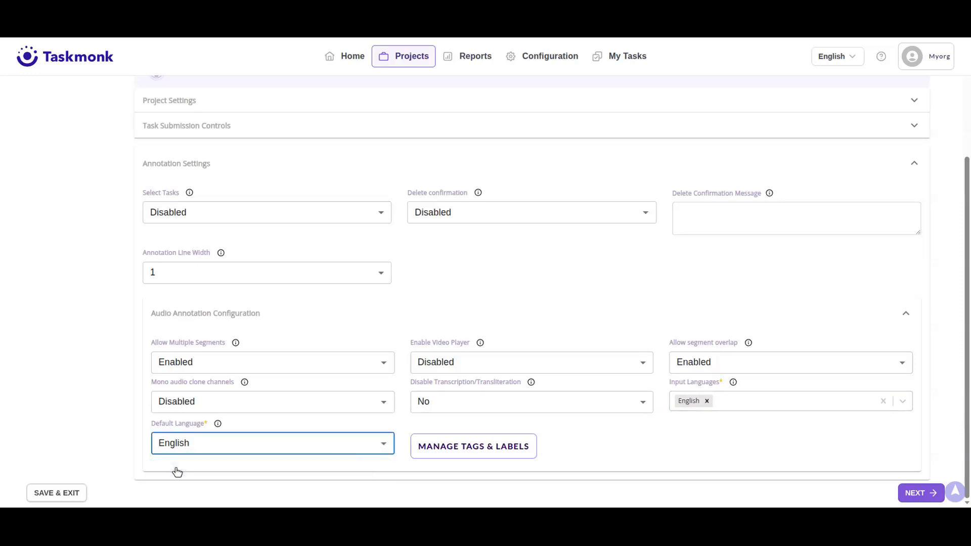
- Open the tags and labels manager and add a Noise tag with the label Noise and tag type Single
left_click(473, 447)
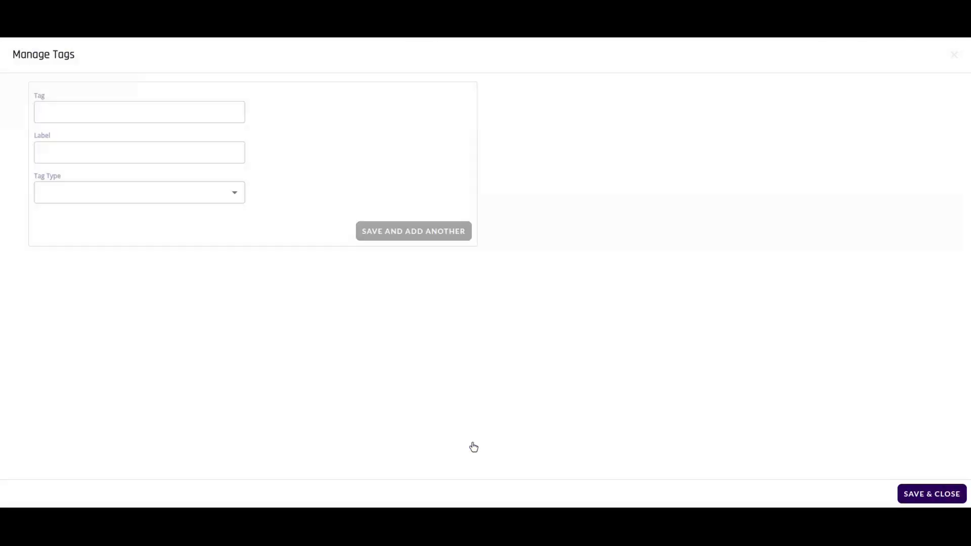
left_click(114, 118)
type("Noise")
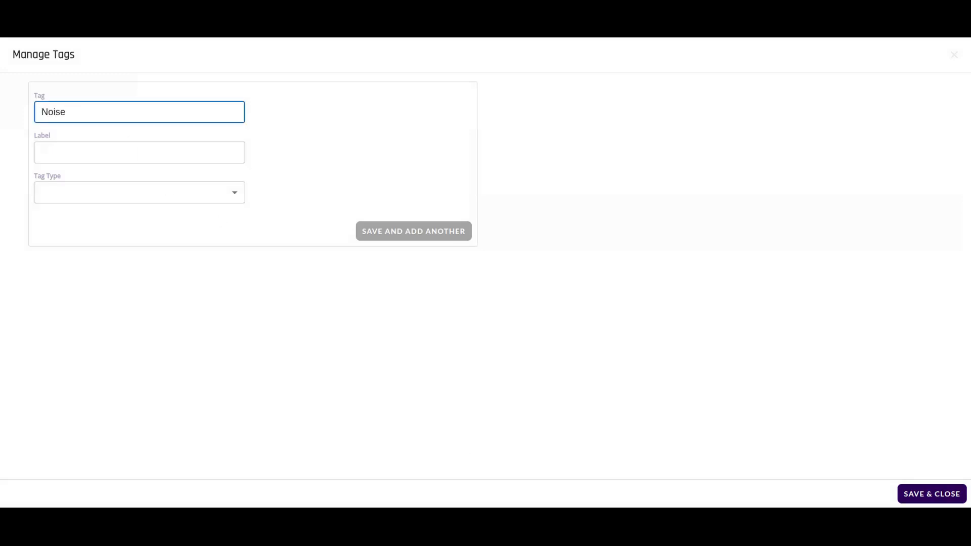
left_click(50, 155)
type("Noise")
left_click(63, 192)
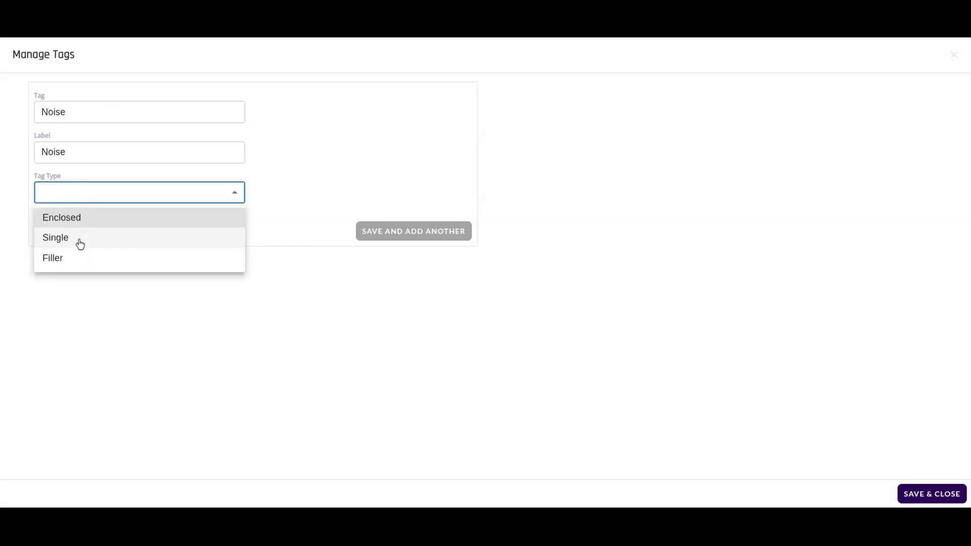
left_click(73, 240)
left_click(388, 237)
- Add a Cough tag with the label Cough and tag type Filler, and save the tag list
left_click(142, 109)
type("Cough")
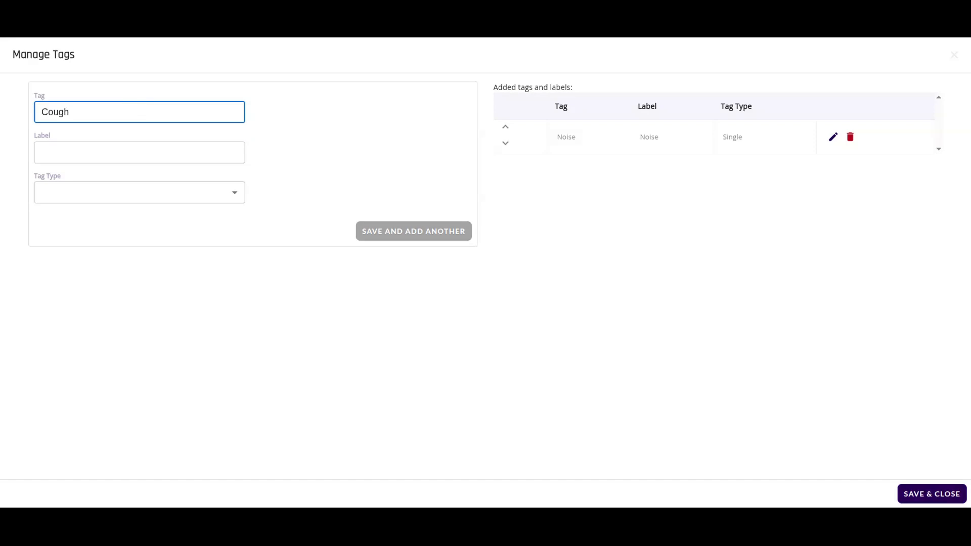
left_click(115, 144)
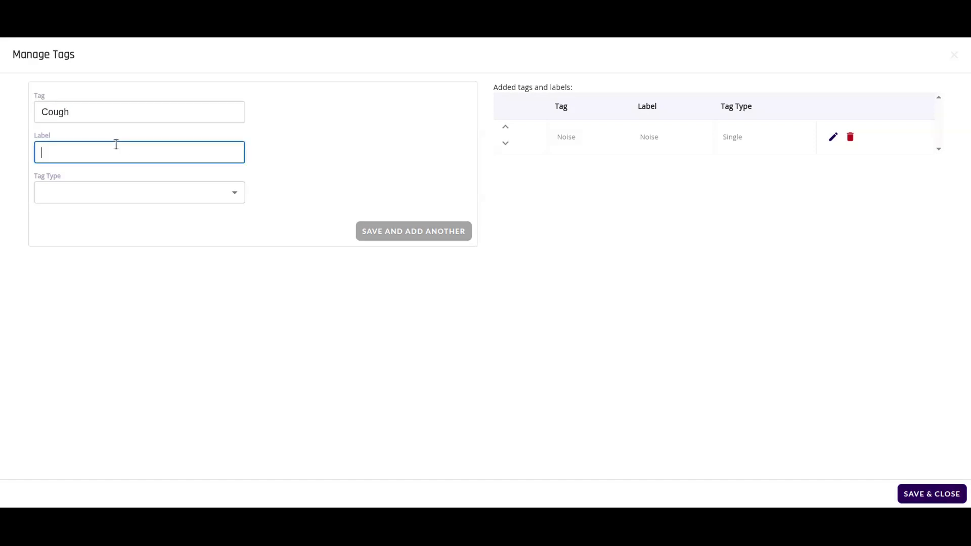
type("Cough")
left_click(94, 185)
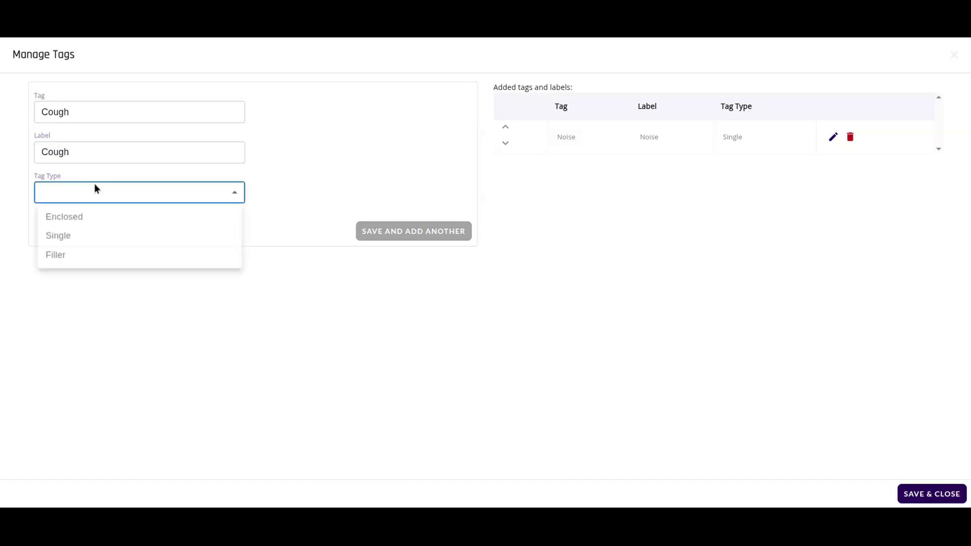
left_click(81, 264)
left_click(412, 231)
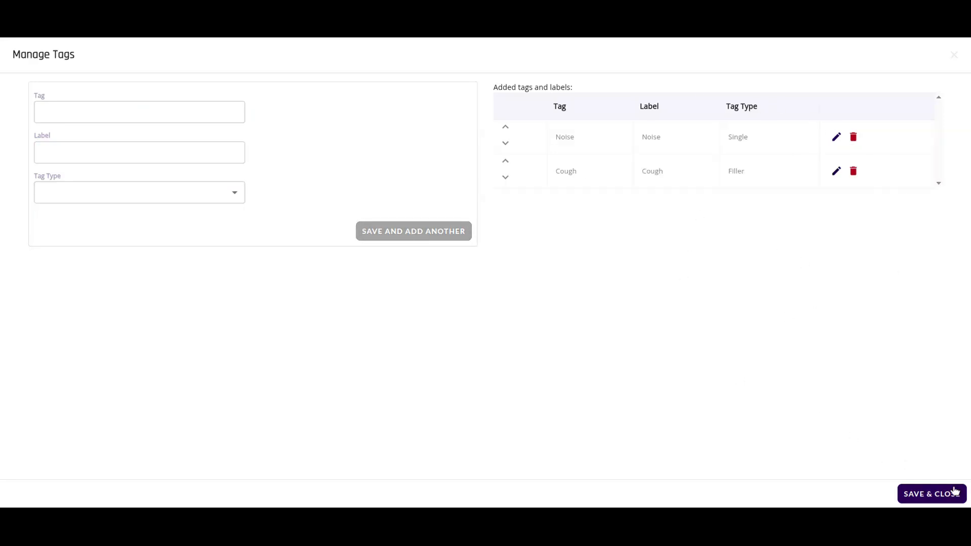
left_click(944, 500)
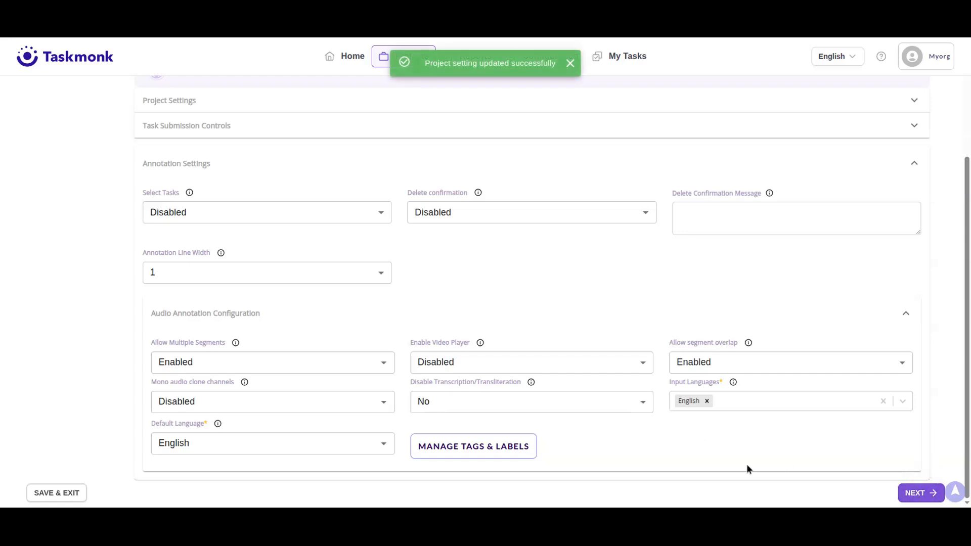
- Proceed to the project task's pre-processing properties, search the processors for "ele" and choose the ElevenLabs audio processor
left_click(916, 493)
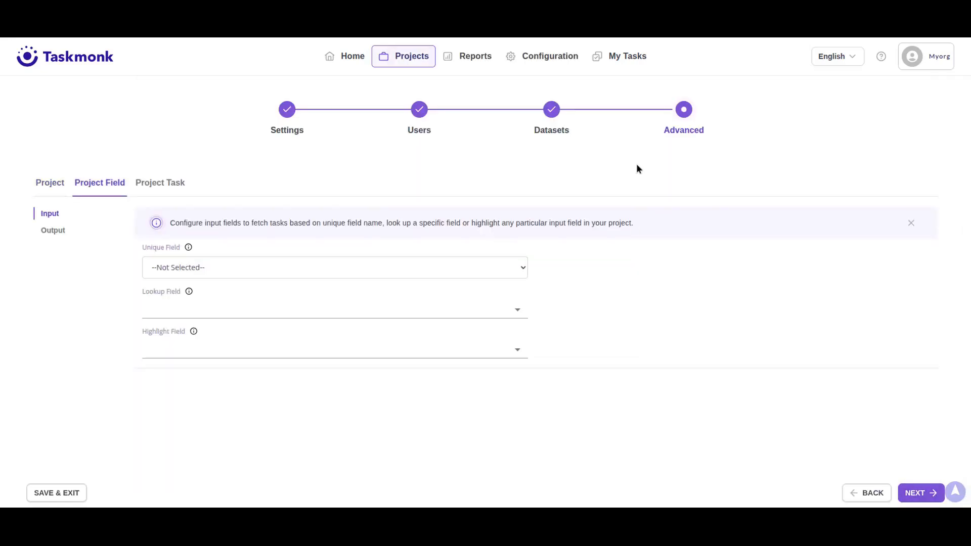
left_click(154, 183)
left_click(93, 231)
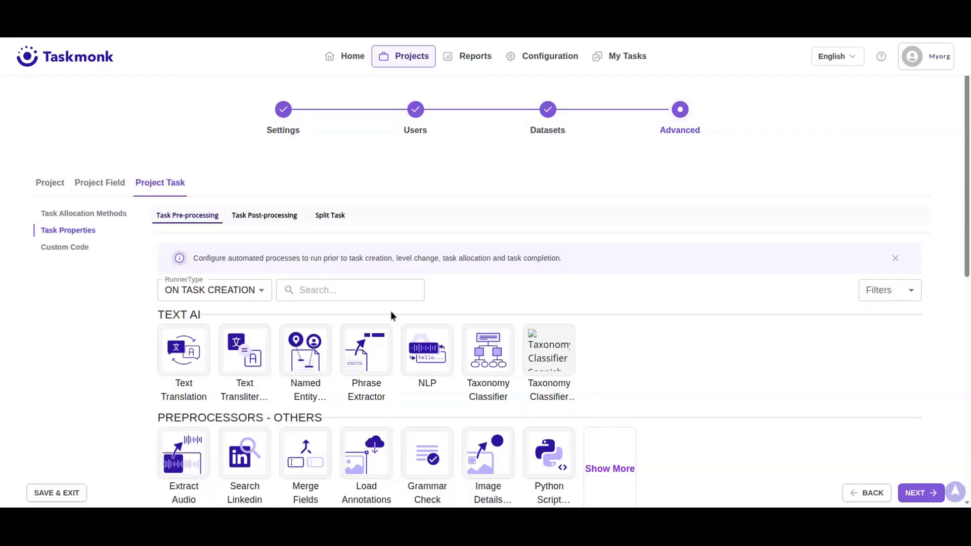
left_click(333, 281)
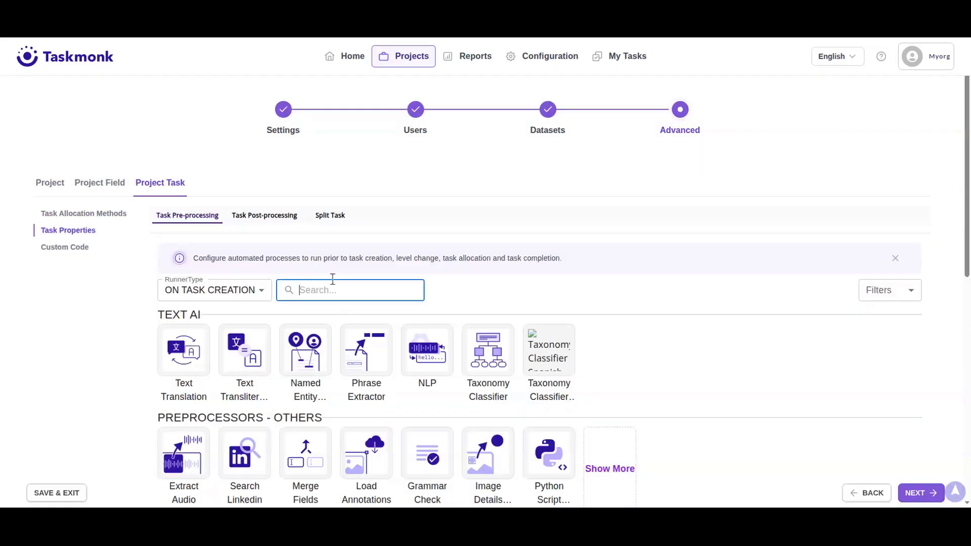
type("ele")
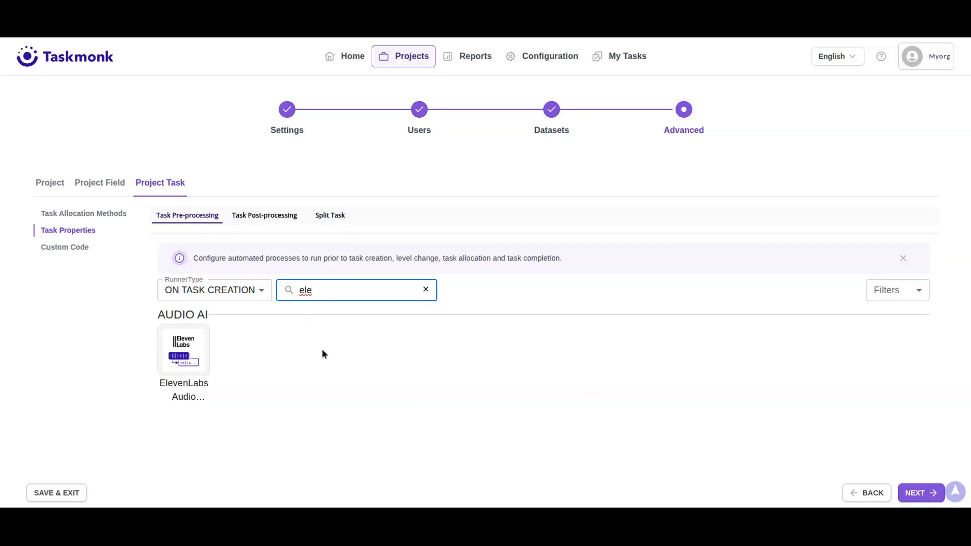
left_click(184, 349)
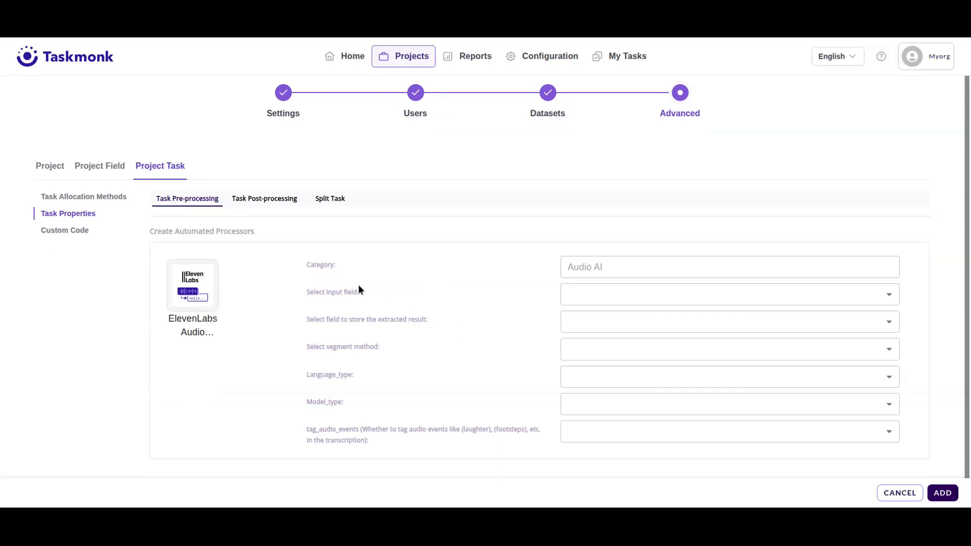
- Set the processor's input field to AudioUrl, its result field to Annotations and the segment method to Sentence
left_click(601, 296)
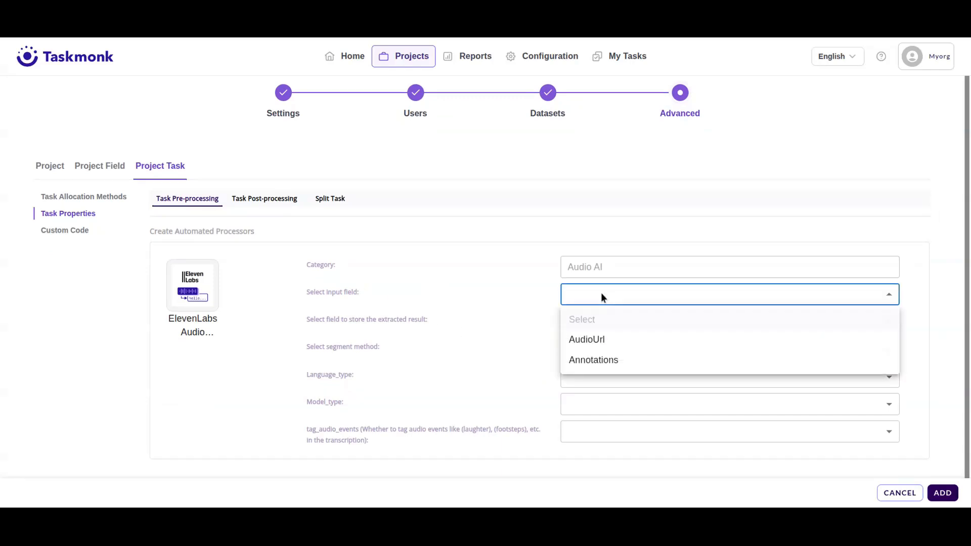
left_click(586, 339)
left_click(598, 326)
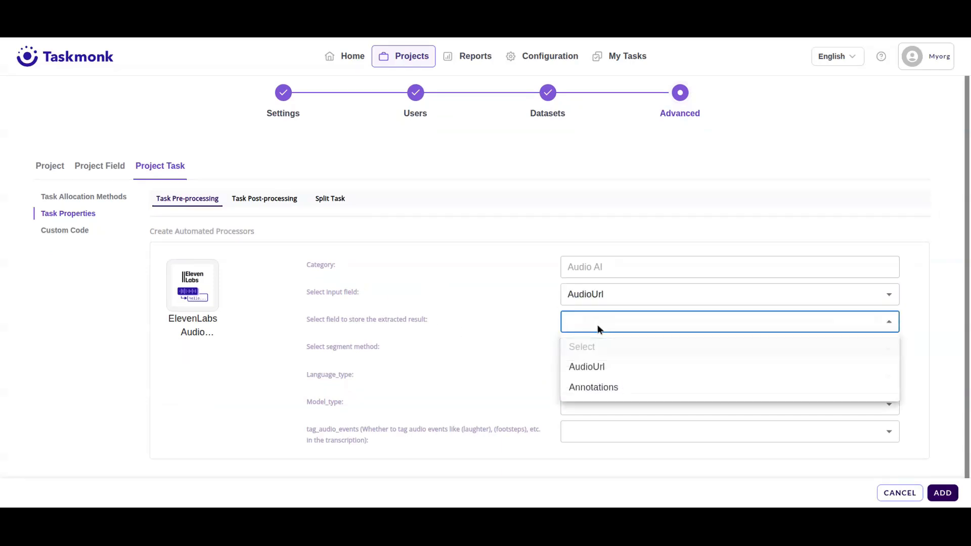
left_click(593, 388)
left_click(609, 349)
left_click(596, 413)
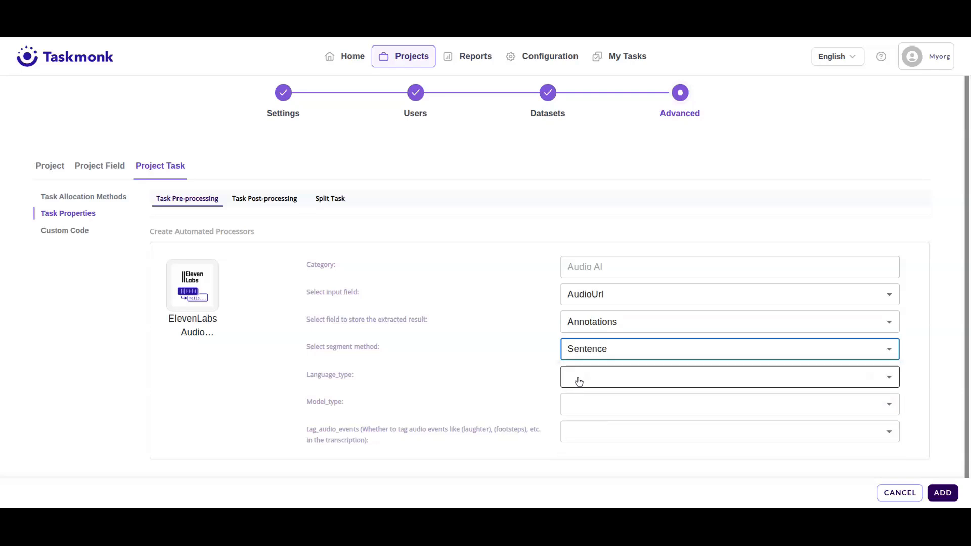
- Set the language type to en-US, model type to scribe_v2 and tag_audio_events to false, and add the processor
left_click(578, 378)
left_click(588, 137)
left_click(590, 404)
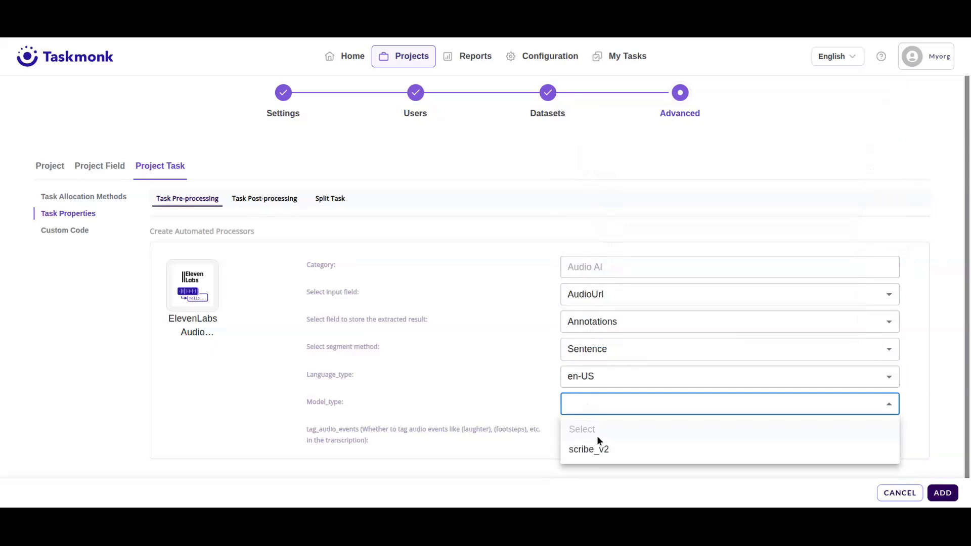
left_click(600, 455)
left_click(587, 438)
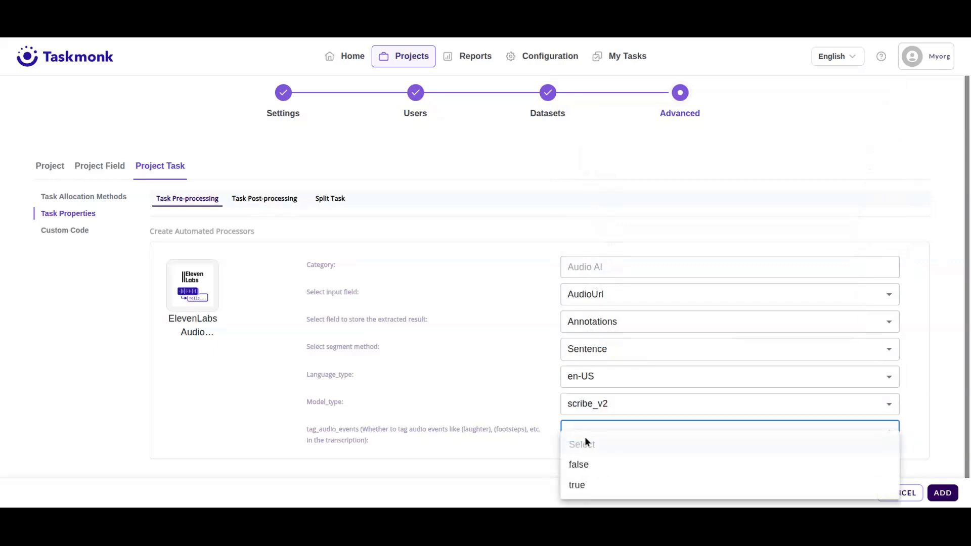
left_click(576, 464)
left_click(942, 493)
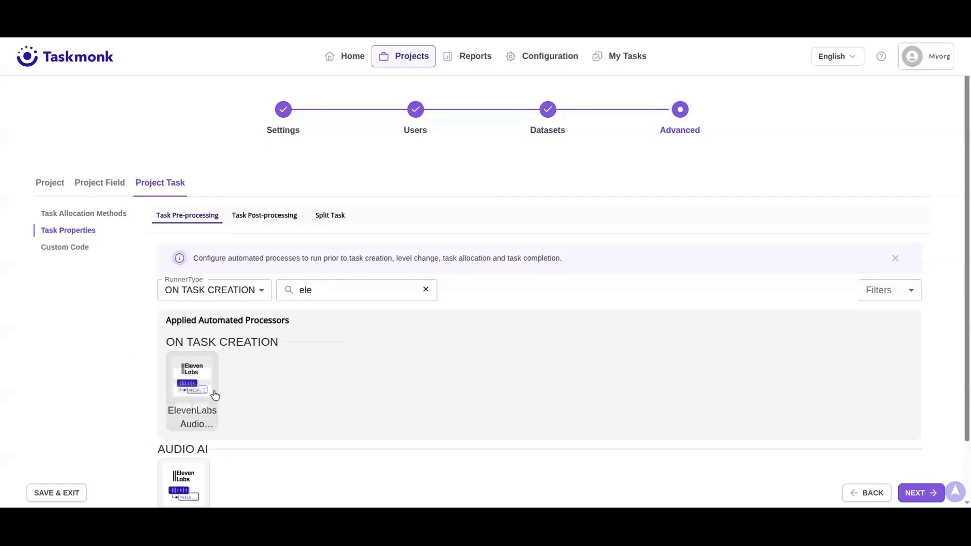
- Return to the datasets stage and add a batch named Conver1 with priority 2
left_click(548, 114)
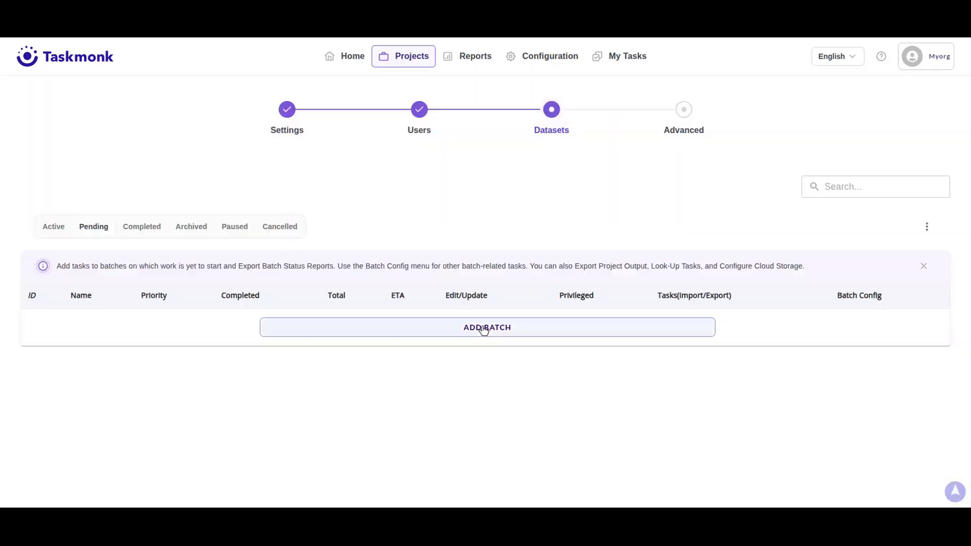
left_click(484, 329)
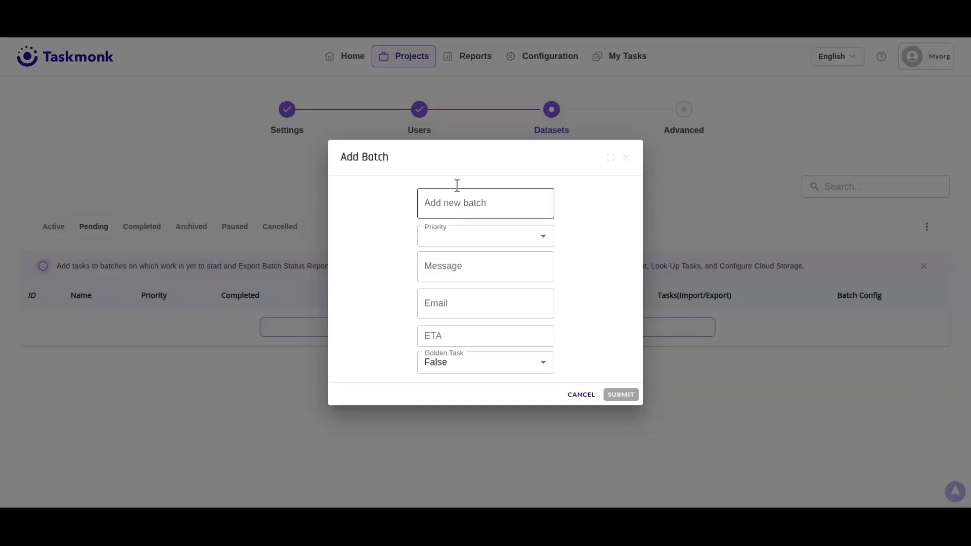
type("Conver1")
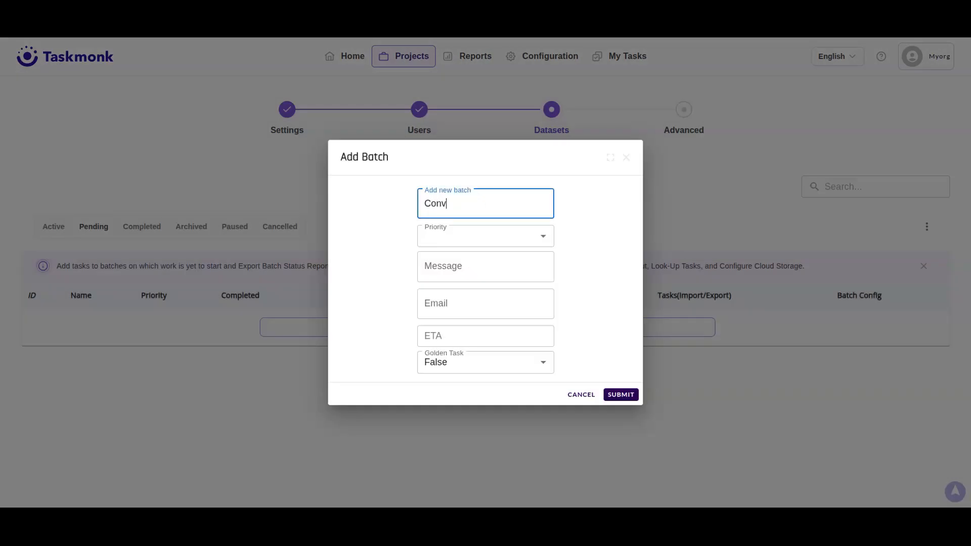
left_click(435, 244)
left_click(438, 278)
left_click(619, 394)
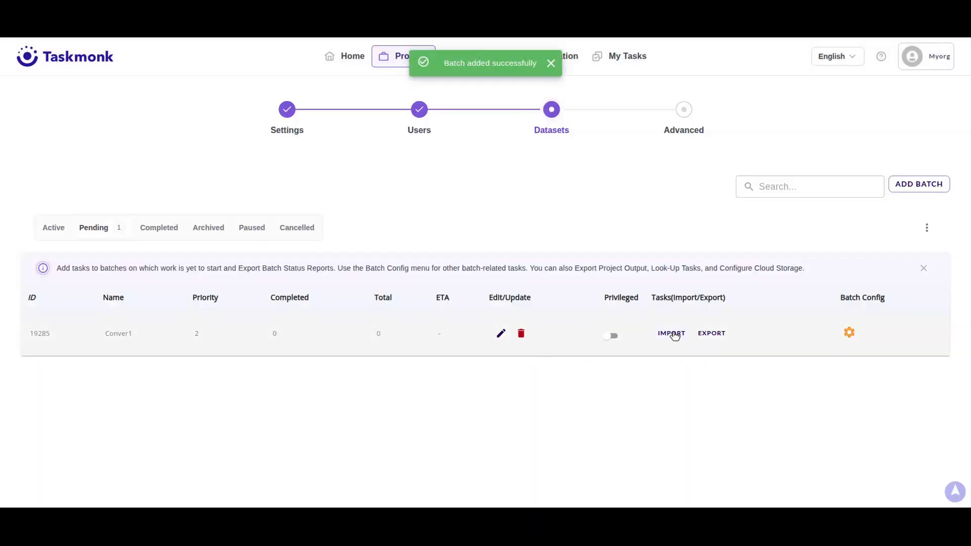
- Import conversation.mp3 as a task into the Conver1 batch using the Media format
left_click(672, 333)
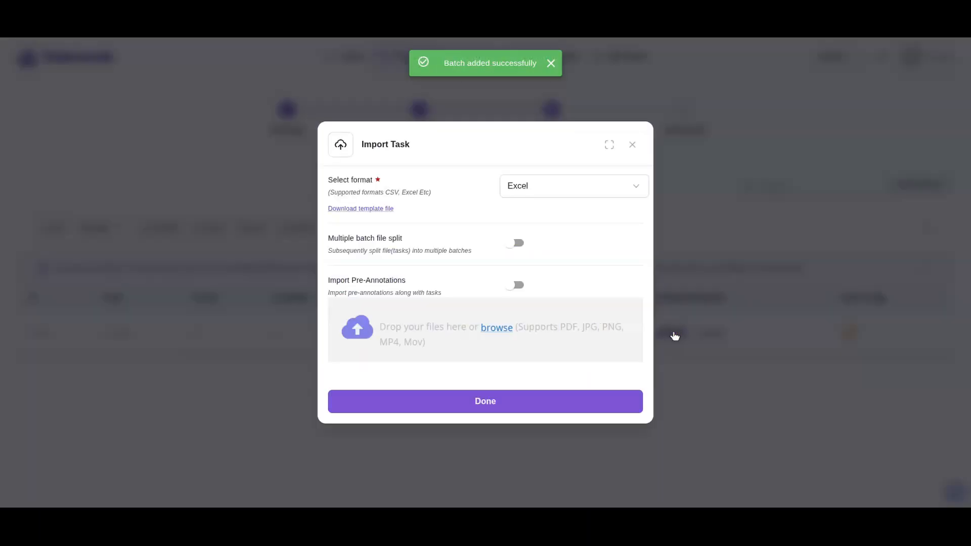
left_click(513, 185)
left_click(524, 312)
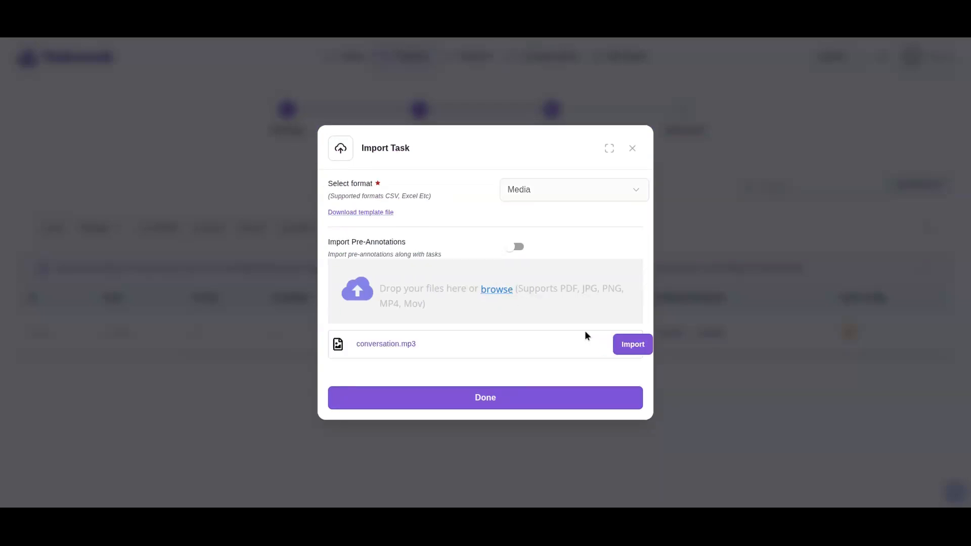
left_click(633, 347)
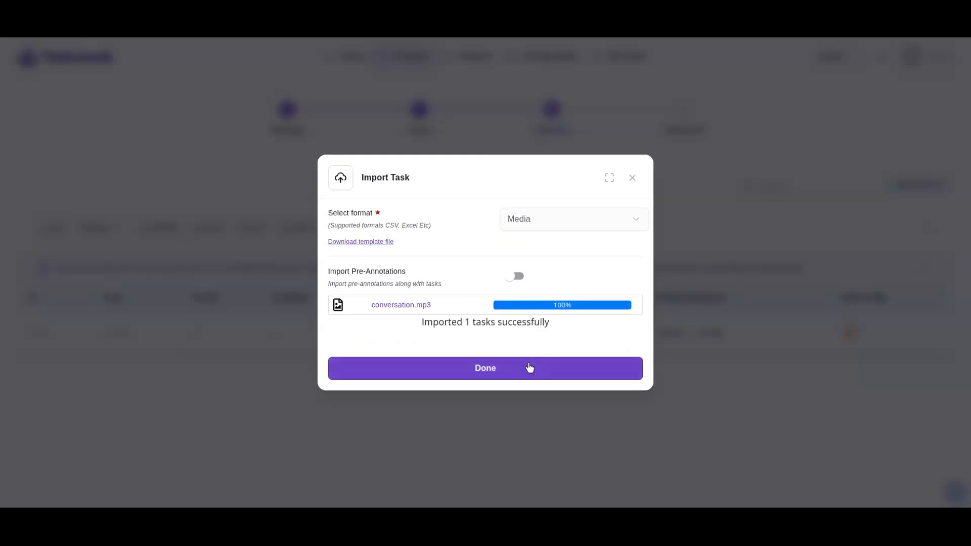
left_click(492, 370)
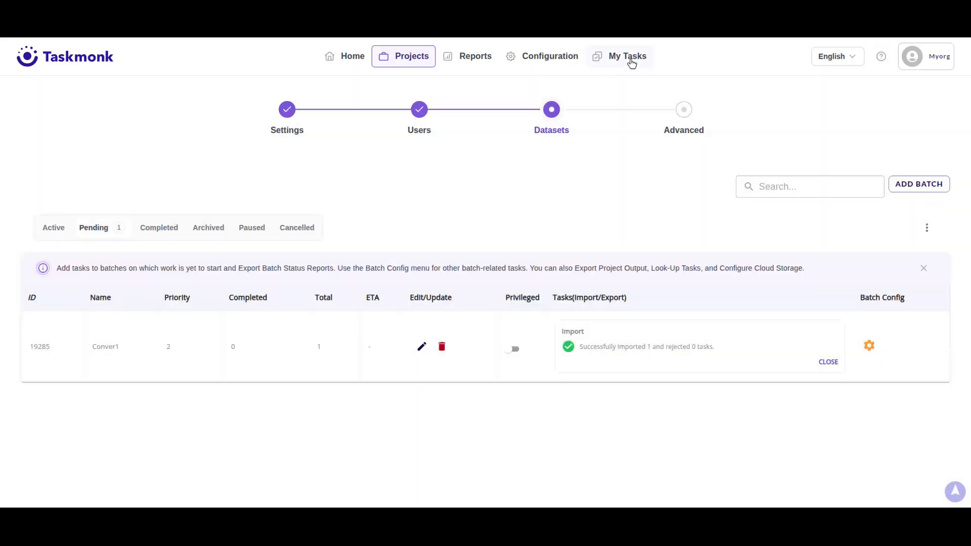
- Search the assigned tasks for "conv" and fetch the task of the Conversation Dynamic Evaluation project
double_click(632, 56)
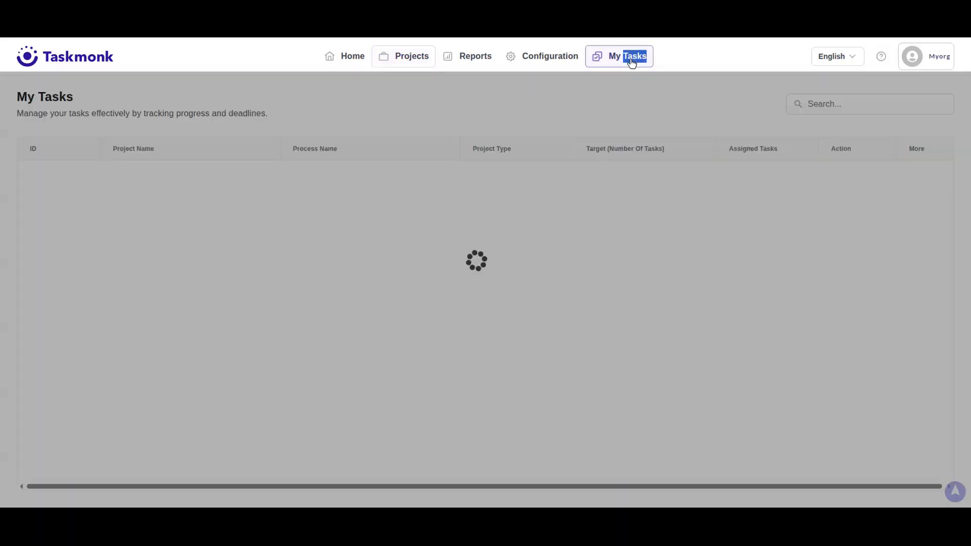
left_click(855, 103)
type("conv")
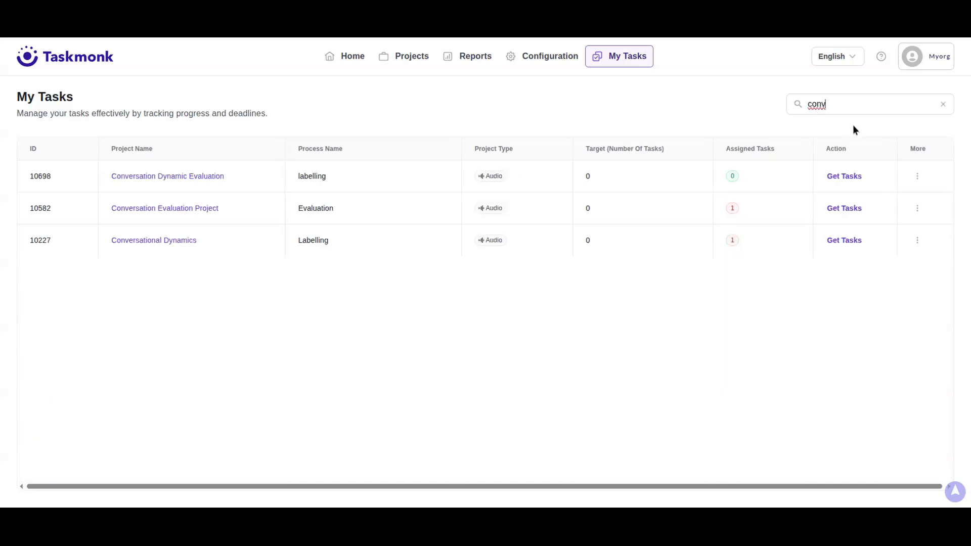
left_click(844, 176)
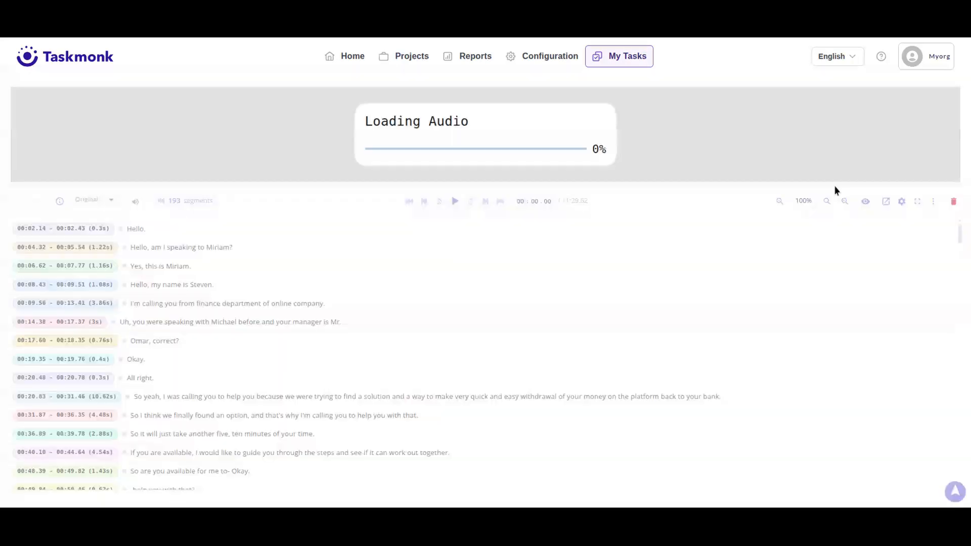
- Look through the pre-annotated audio segments and their transcribed sentences along the recording
scroll(427, 354, "up", 5)
scroll(241, 286, "down", 3)
scroll(500, 371, "up", 20)
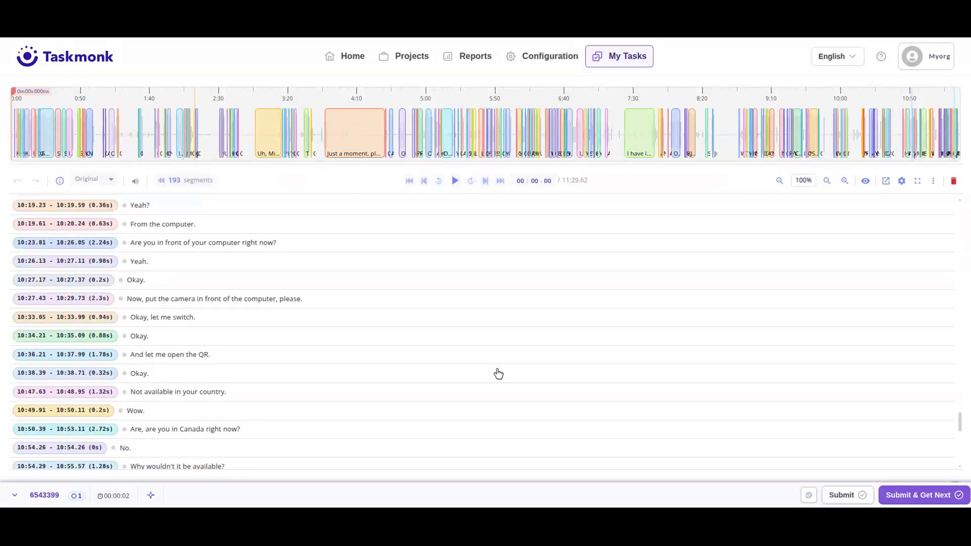
scroll(506, 331, "up", 20)
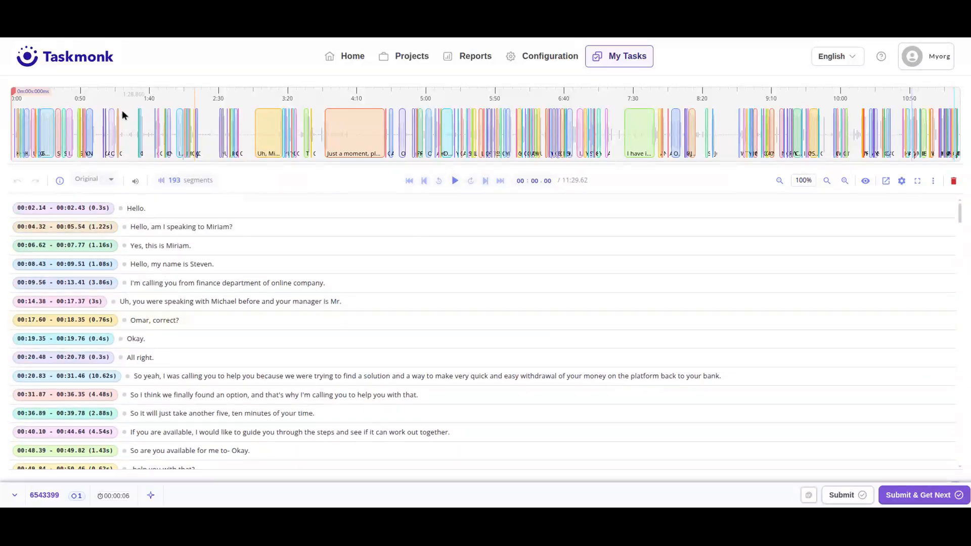
scroll(113, 121, "down", 3)
scroll(652, 126, "down", 20)
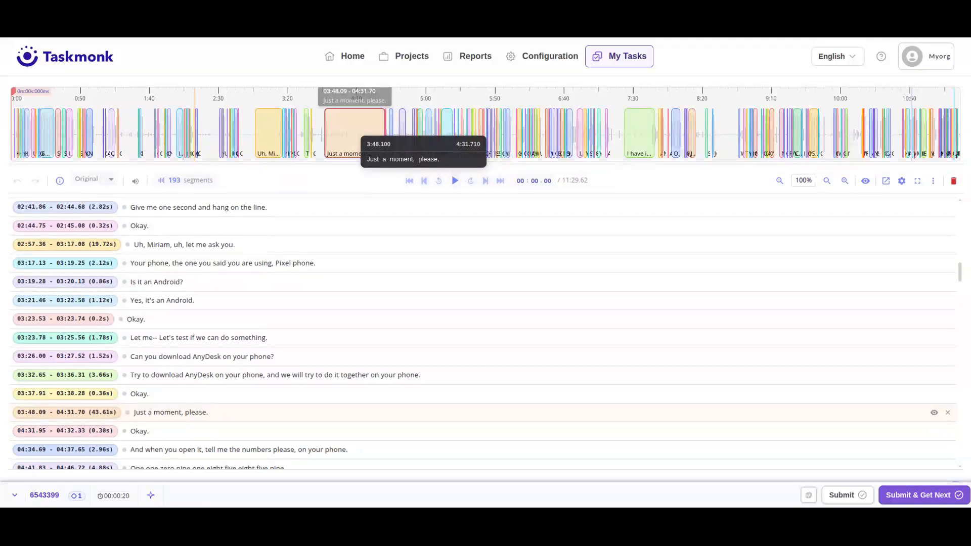
- Open the "Just a moment, please." segment and append "Thank you" and a Noise tag to its transcription
left_click(357, 132)
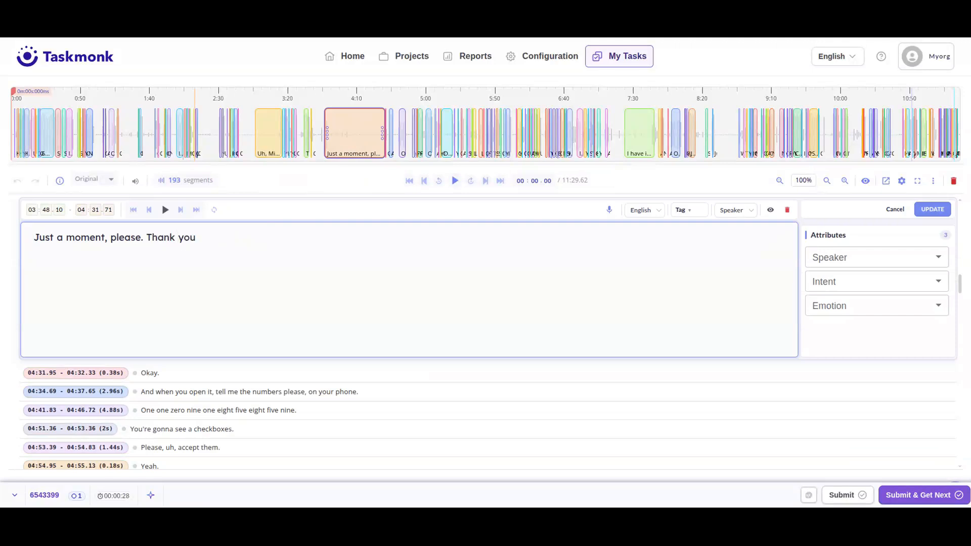
left_click(691, 217)
- Set the segment's attributes to Speaker A, intent request and emotion neutral, save it, and locate it again in the segment list
left_click(828, 256)
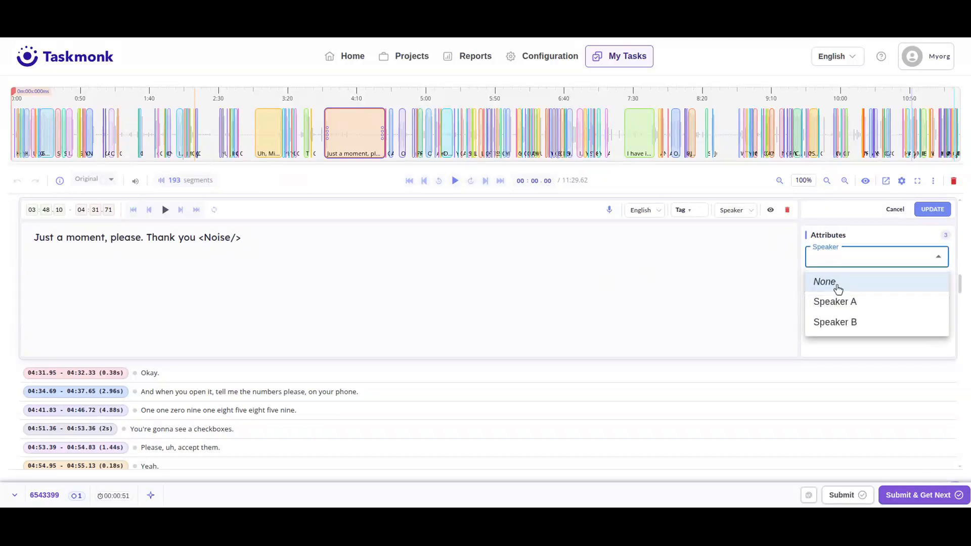
left_click(841, 301)
left_click(839, 282)
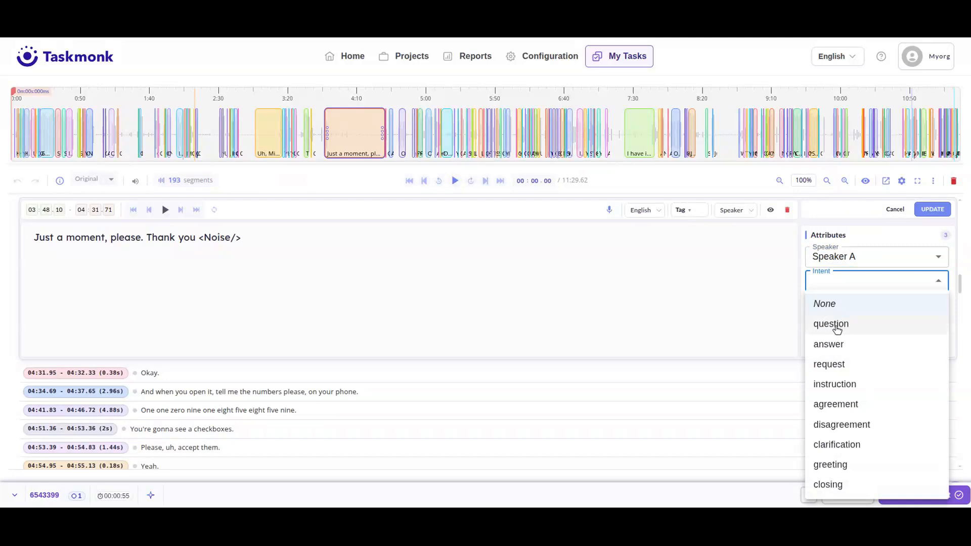
left_click(839, 364)
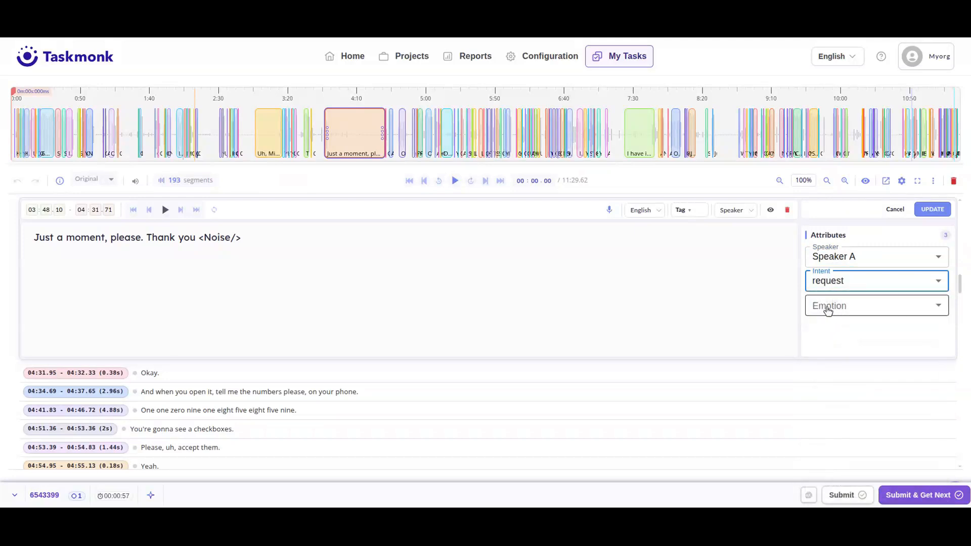
left_click(828, 311)
left_click(830, 349)
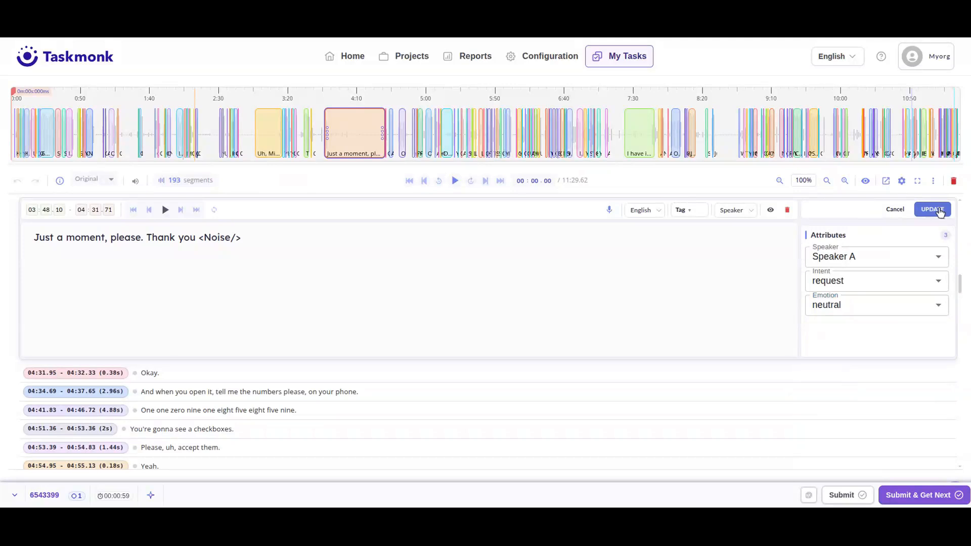
left_click(932, 209)
scroll(414, 309, "down", 5)
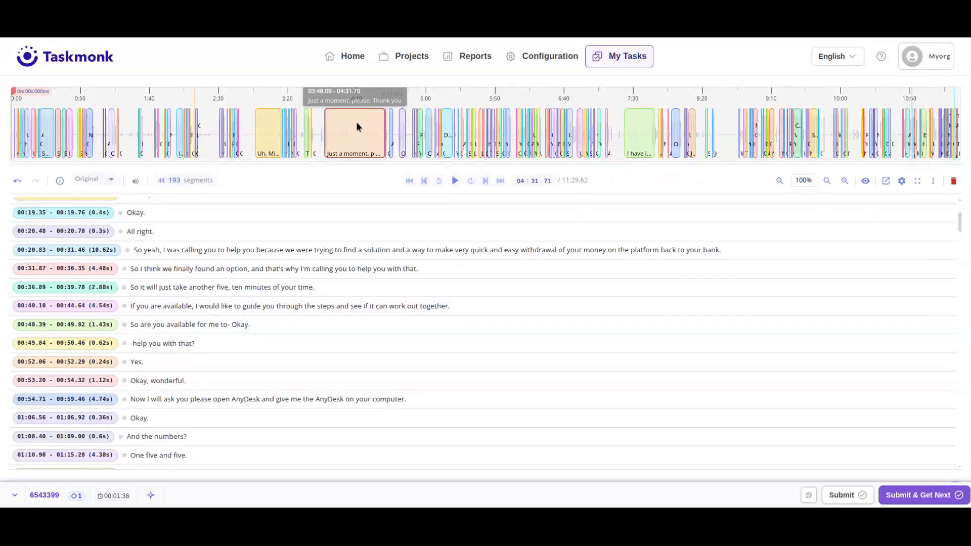
left_click(357, 127)
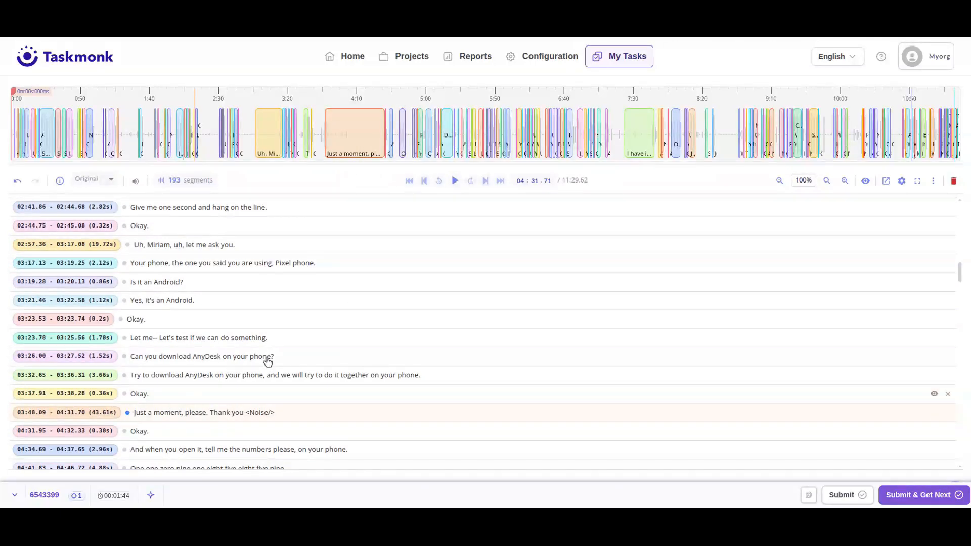
- Open the first segment of the recording, "Hello.", and append "Morning" to its transcription
scroll(290, 342, "up", 15)
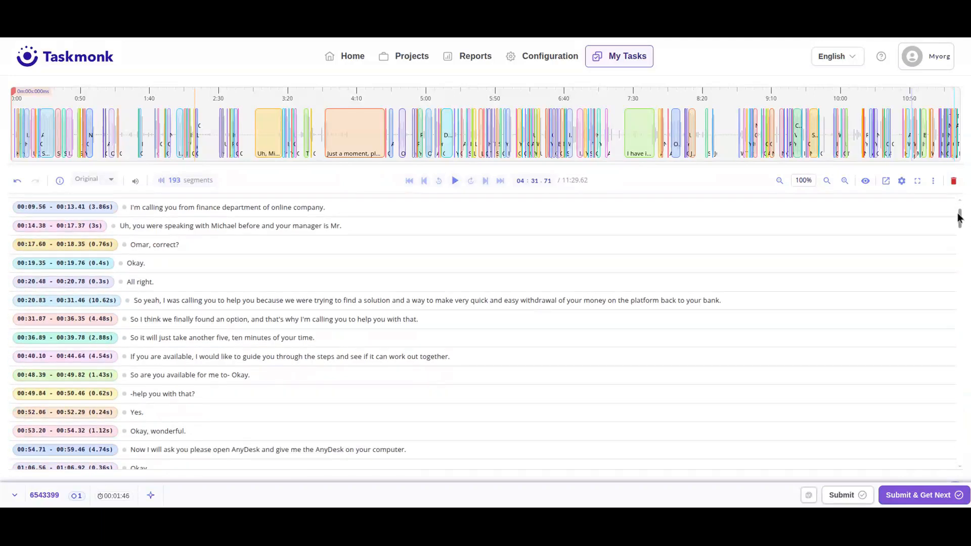
left_click_drag(960, 216, 958, 195)
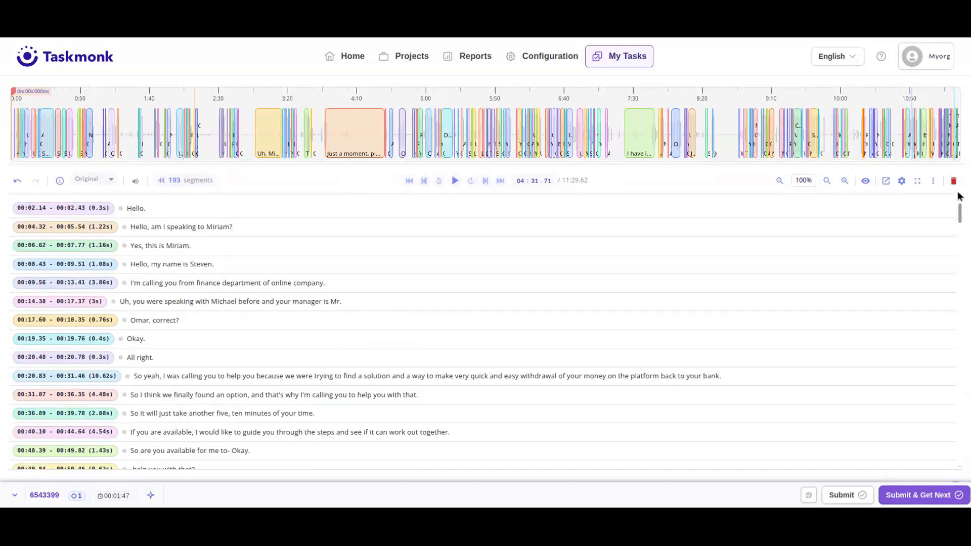
left_click(129, 211)
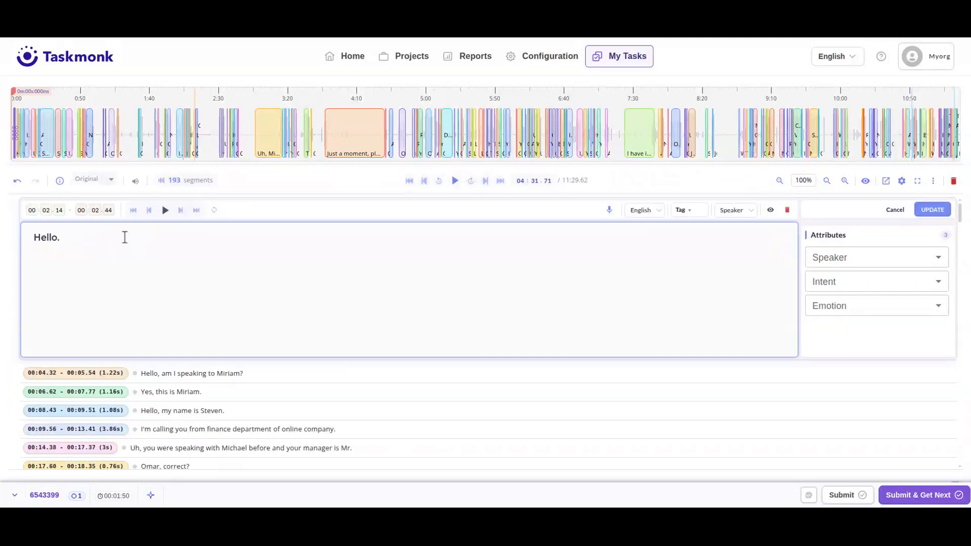
type("Morning")
- Assign Speaker A, intent greeting and emotion neutral to the opening greeting segment and save the update
left_click(867, 261)
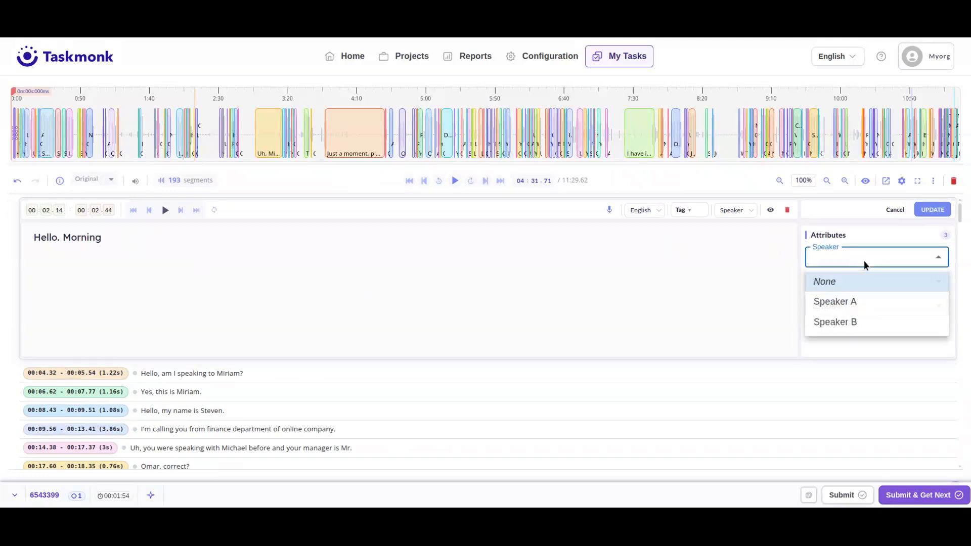
left_click(845, 302)
left_click(860, 281)
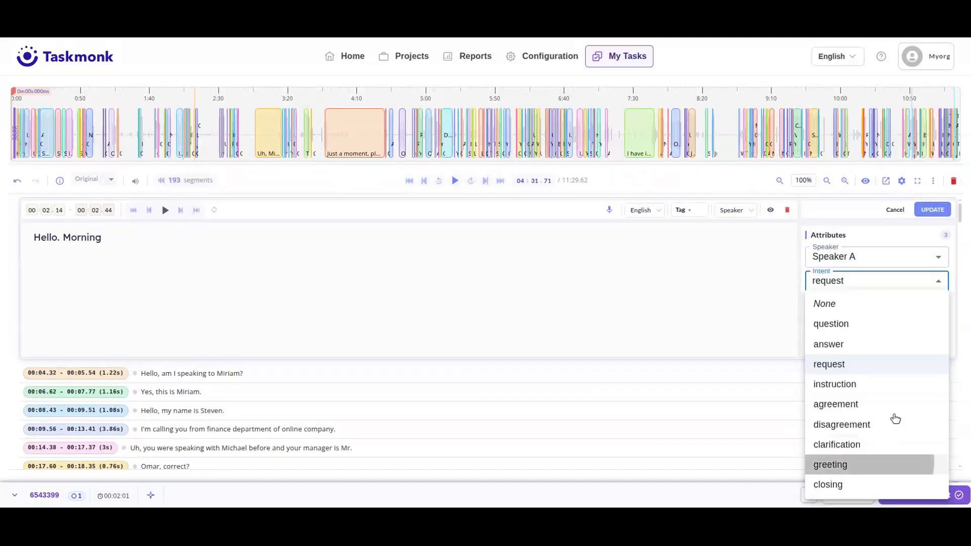
left_click(832, 462)
left_click(837, 307)
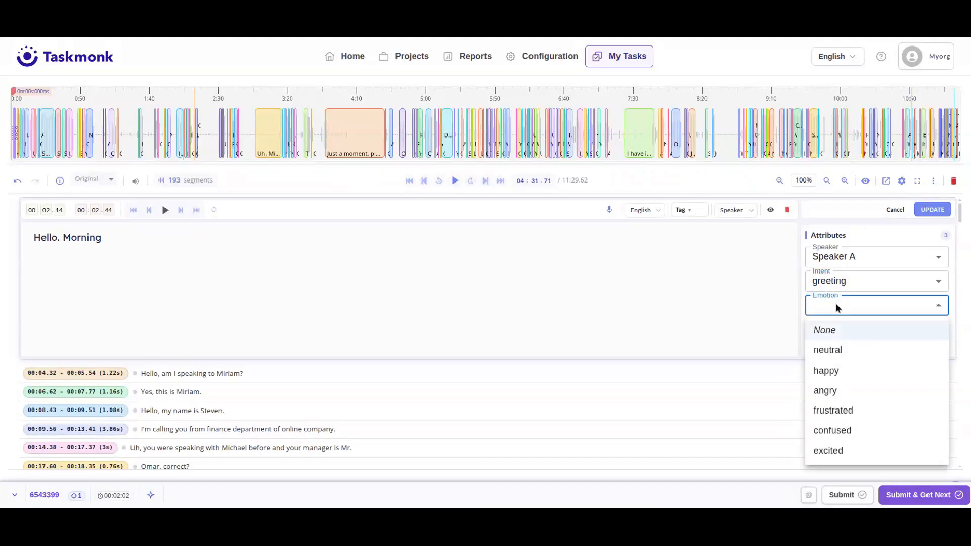
left_click(833, 350)
left_click(930, 211)
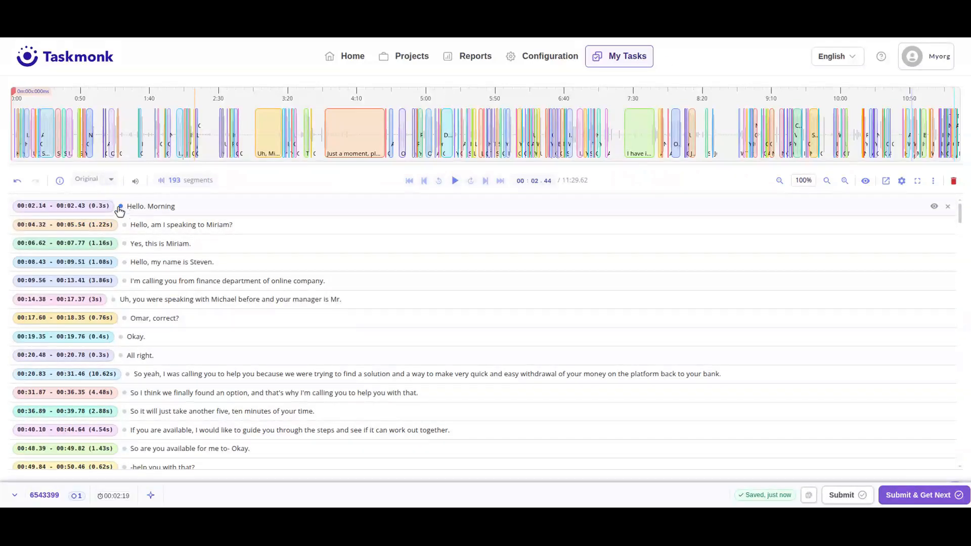
- Look through the segment list for the annotated entries and view the audio file's information
scroll(354, 399, "down", 15)
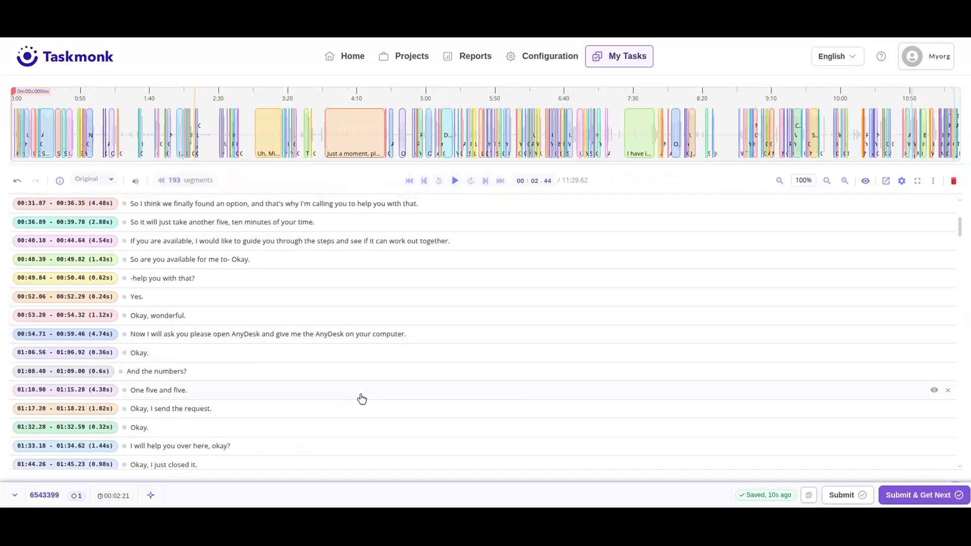
scroll(363, 398, "down", 10)
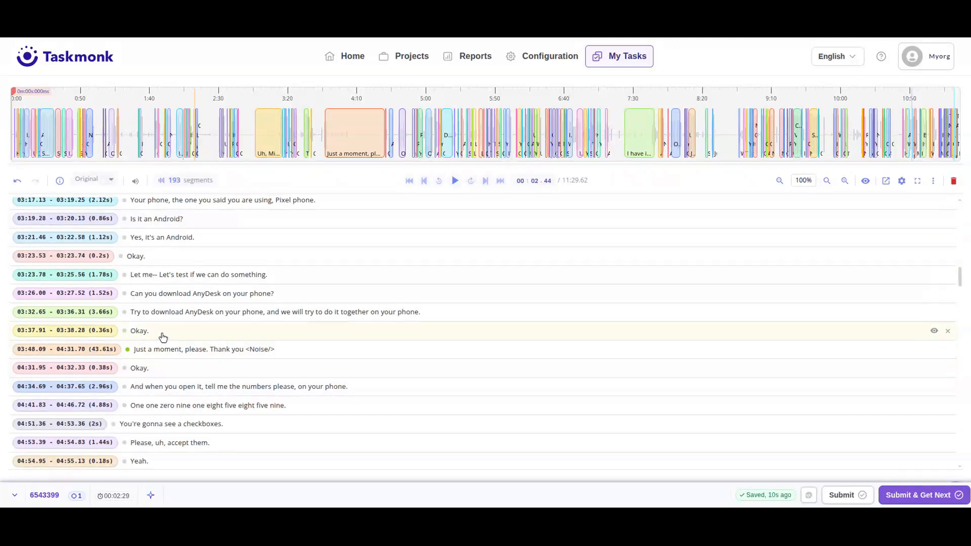
scroll(152, 349, "down", 8)
scroll(223, 328, "up", 12)
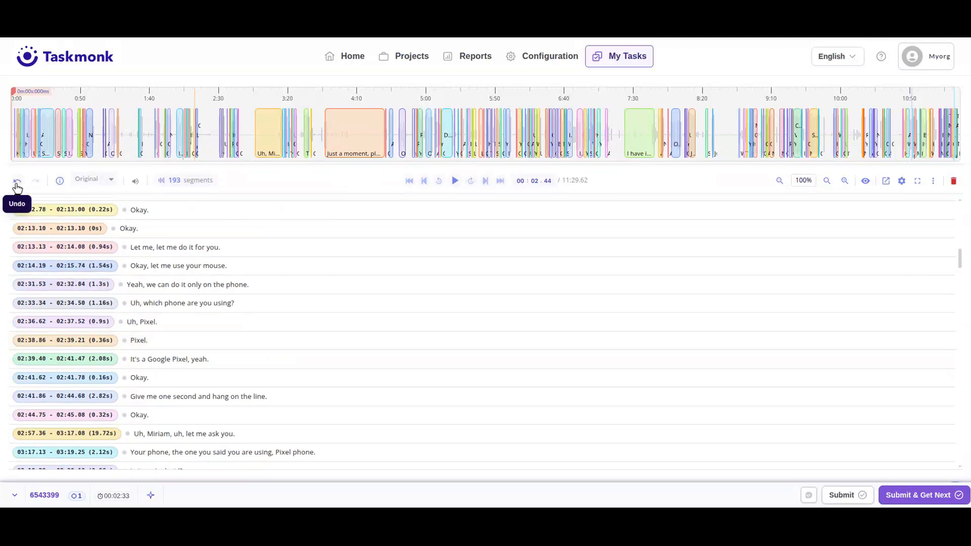
left_click(60, 181)
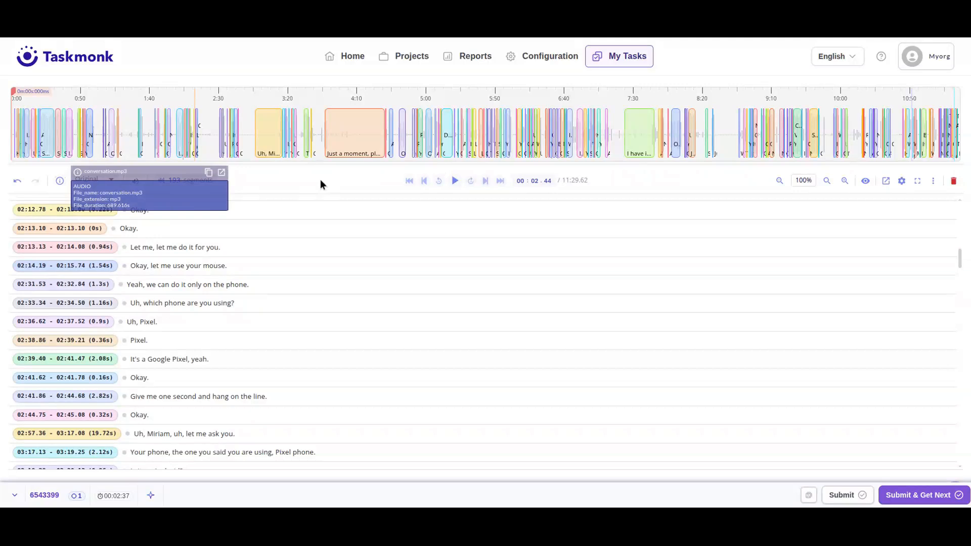
scroll(92, 193, "up", 1)
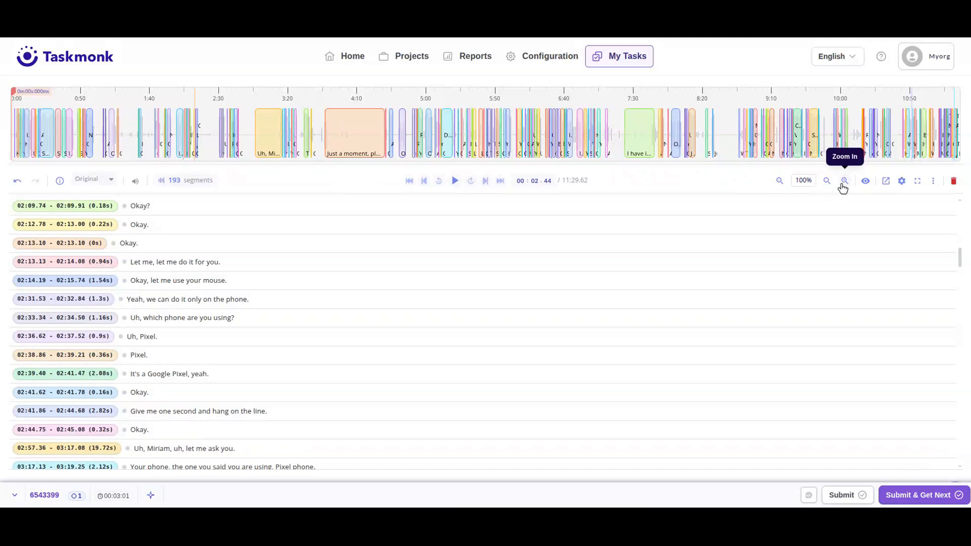
- Try waveform zoom levels of 150% and 300%
left_click(802, 181)
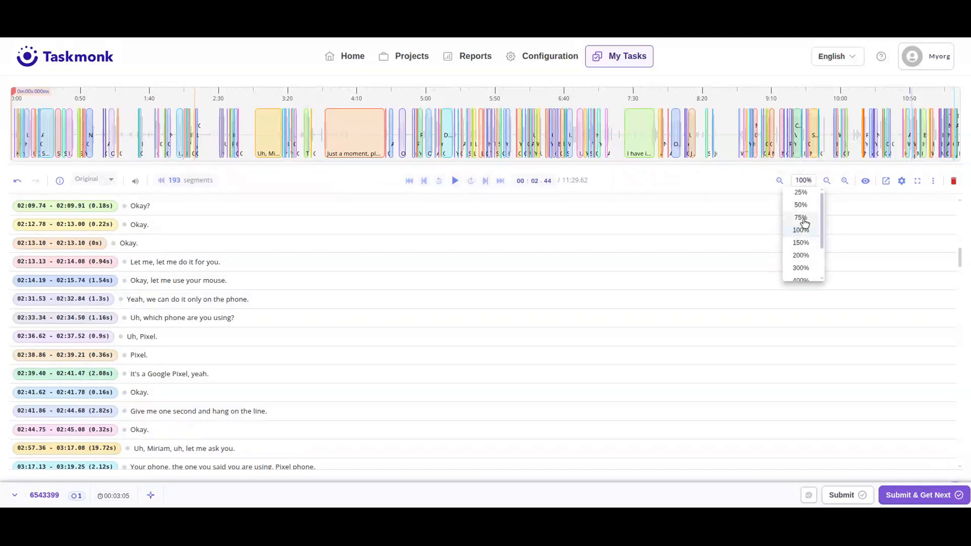
left_click(802, 244)
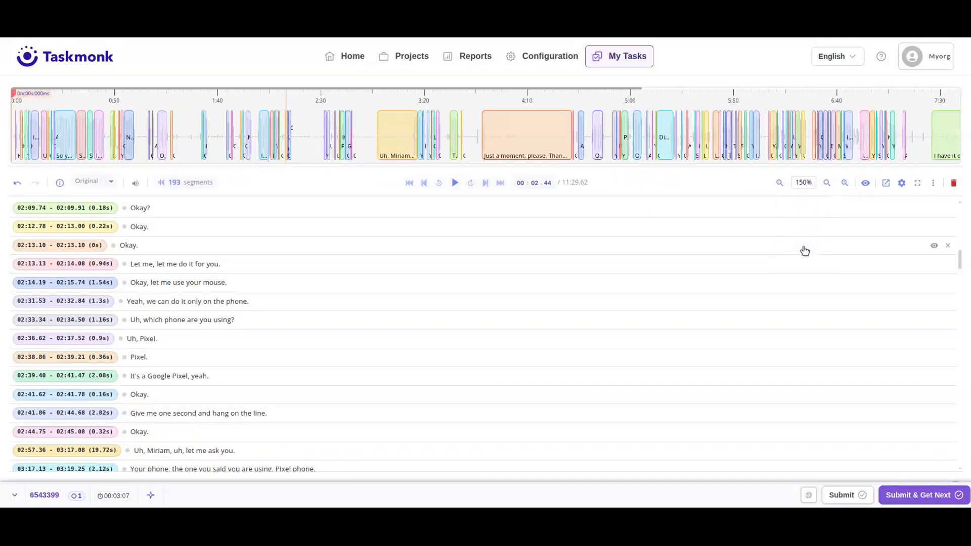
left_click(804, 182)
left_click(809, 271)
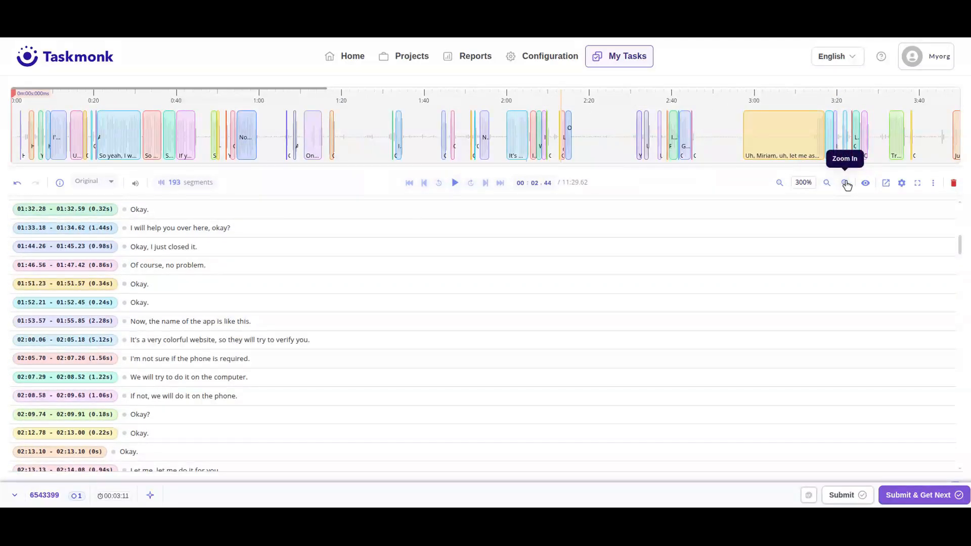
- Reset the waveform zoom to 100% and increase it gradually to 120%
left_click(826, 186)
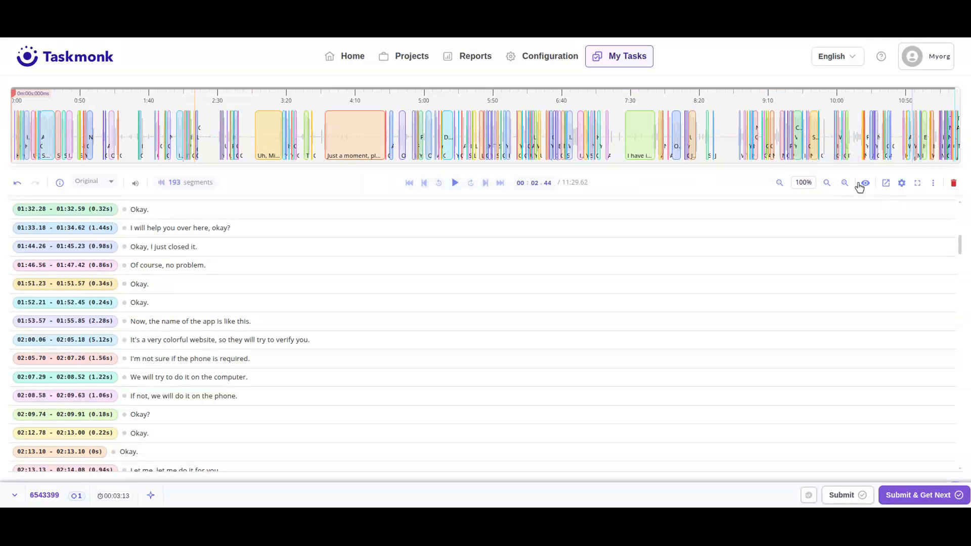
left_click(842, 186)
left_click(842, 186)
left_click(842, 186)
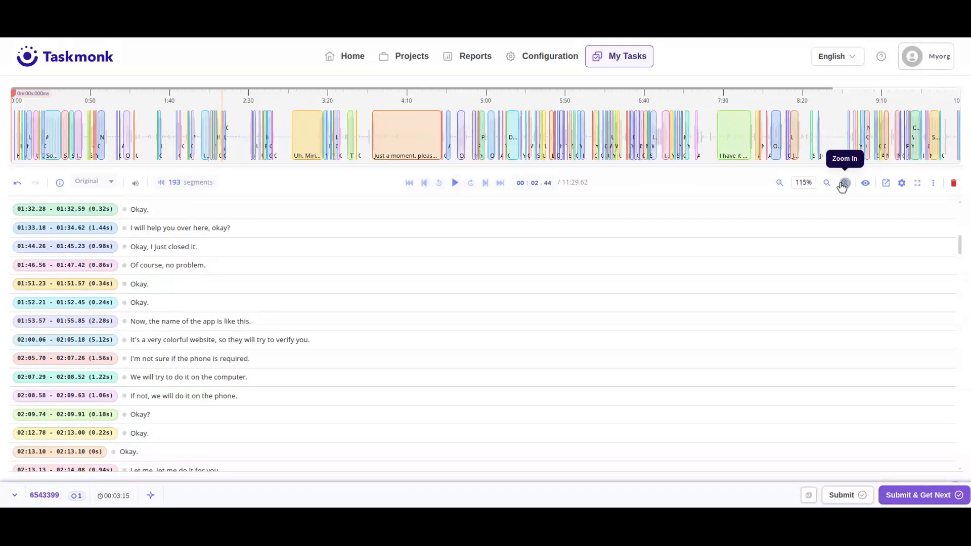
left_click(842, 186)
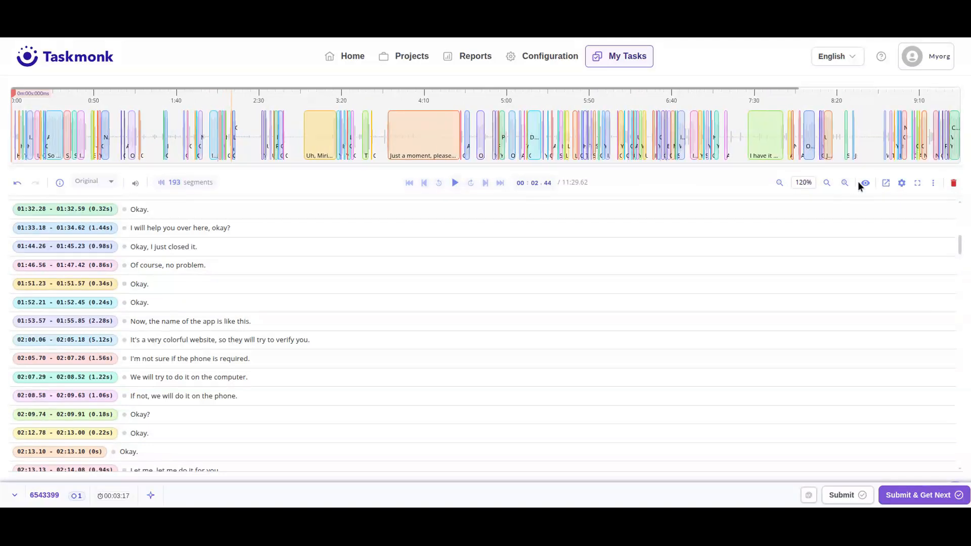
- Hide all segments and unhide only the one starting "Try to download AnyDesk on your phone"
left_click(865, 184)
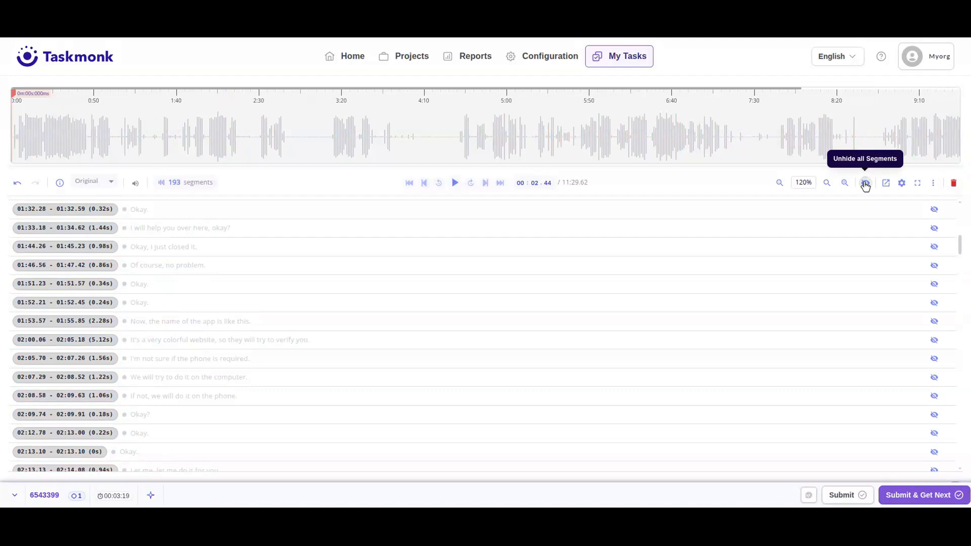
scroll(654, 378, "down", 10)
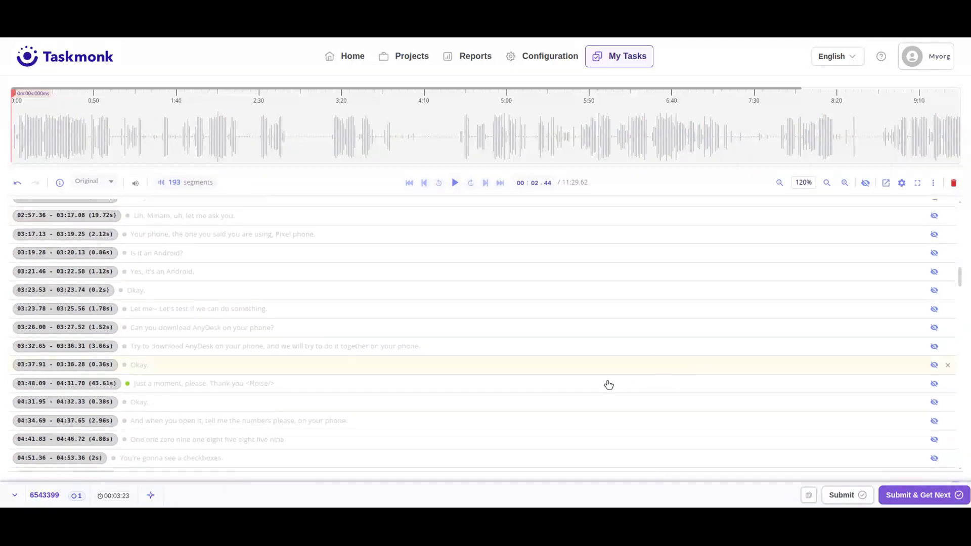
left_click(933, 346)
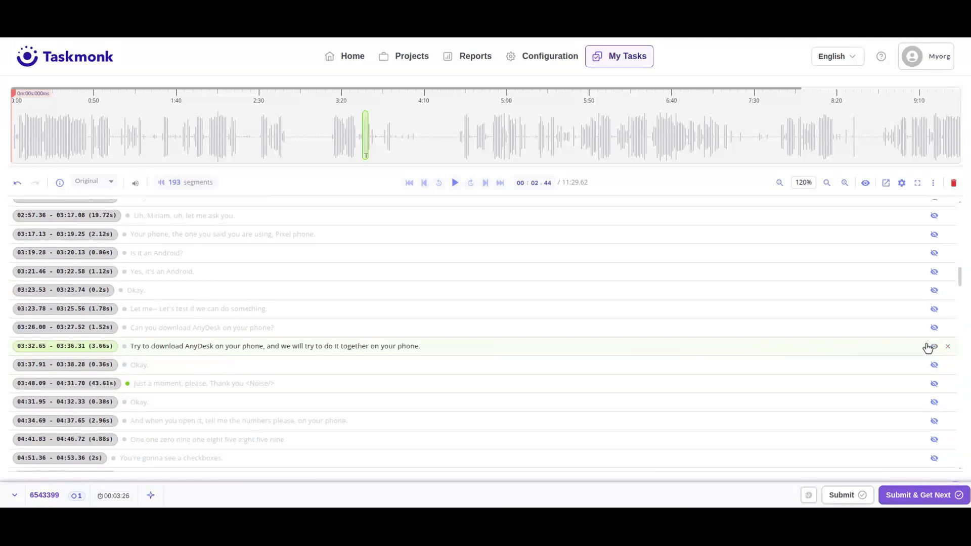
- Extend the visible AnyDesk segment on the waveform at both ends, to run from about 02:48.80 to 04:42.73
left_click(365, 129)
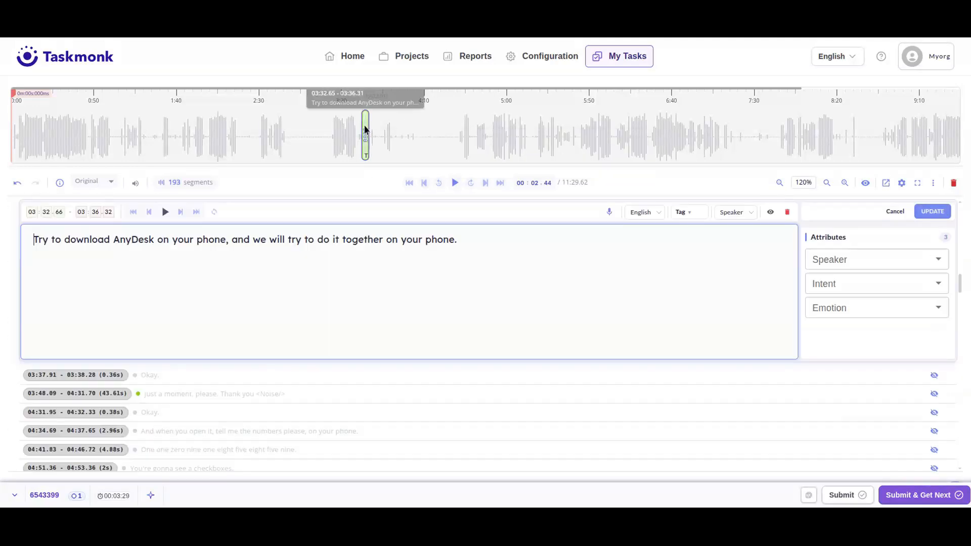
left_click_drag(367, 127, 477, 140)
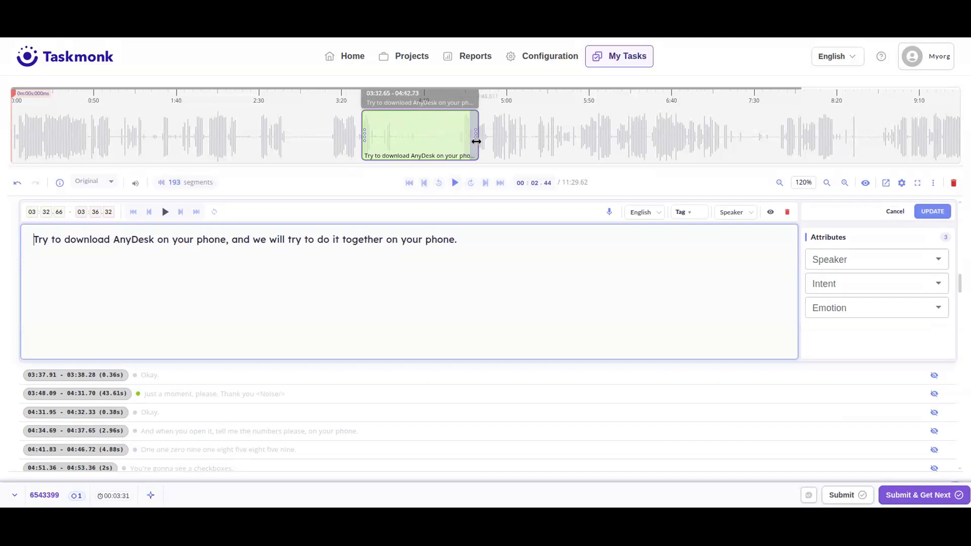
left_click_drag(283, 139, 344, 151)
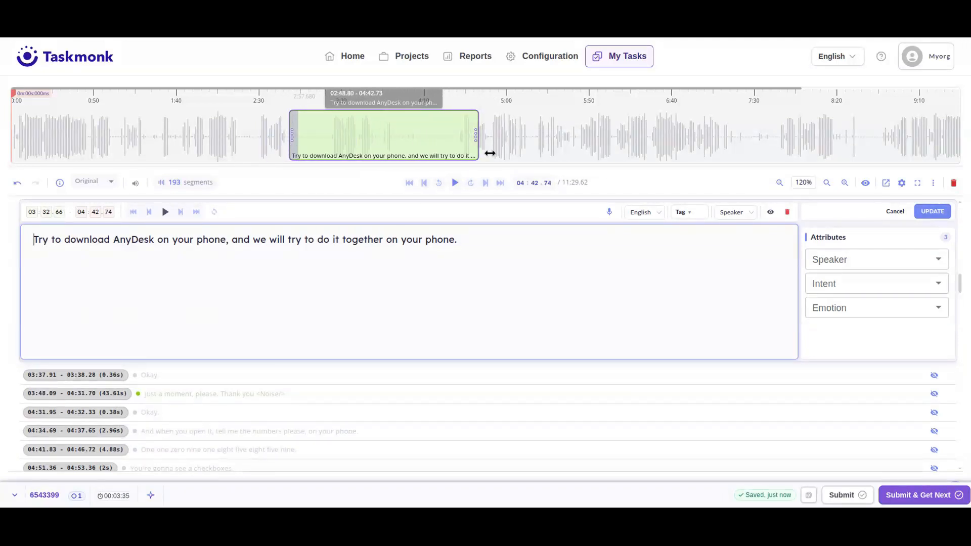
- Set the extended segment's speaker to Speaker A and its intent to question, and return to the start of the segment list
left_click(433, 140)
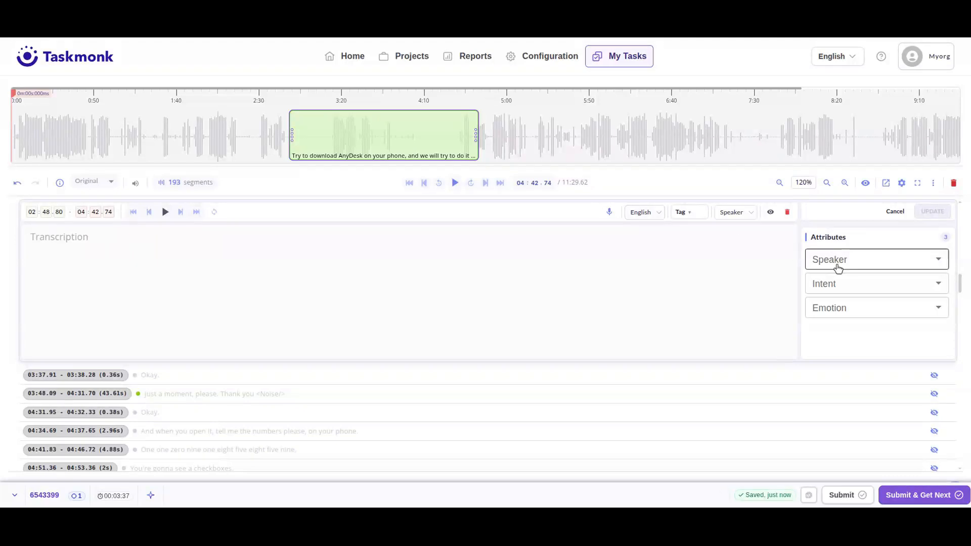
left_click(871, 258)
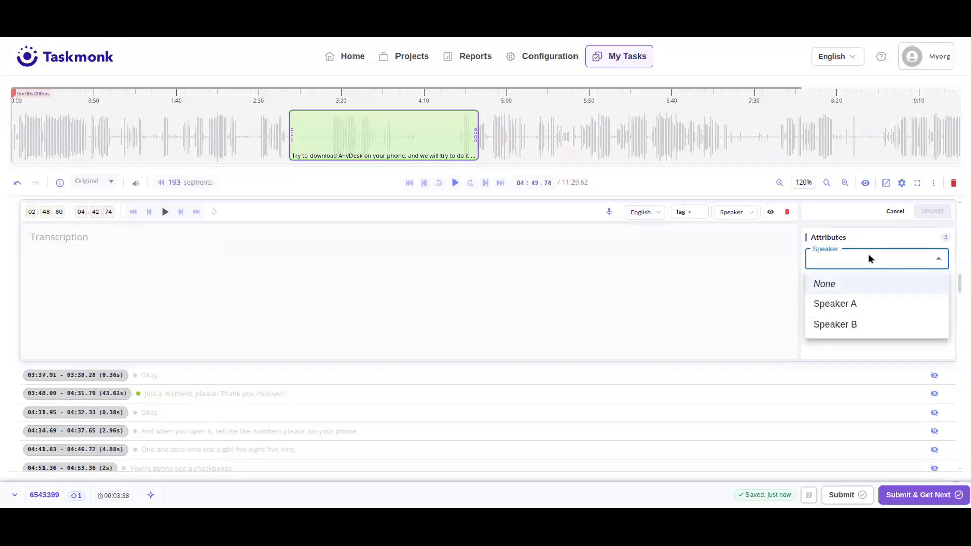
left_click(832, 304)
left_click(814, 286)
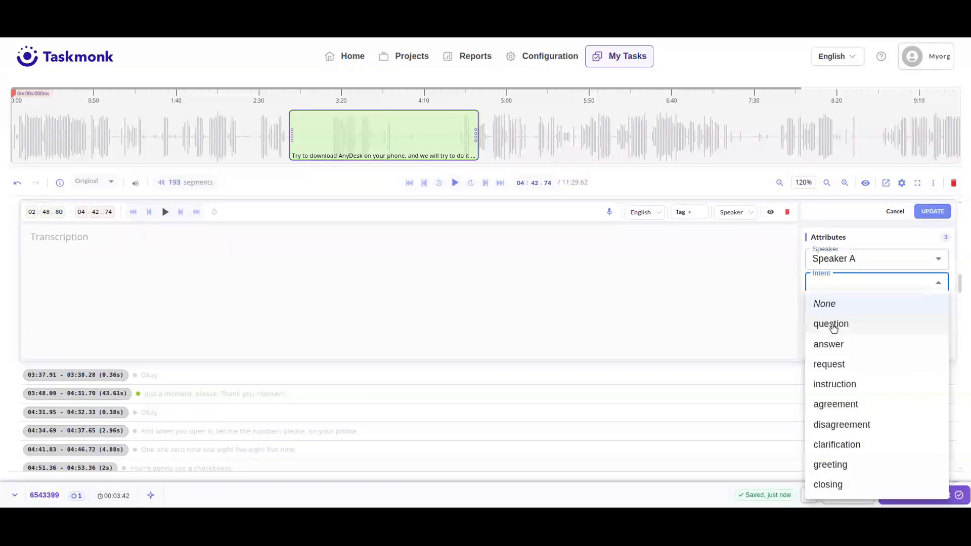
left_click(831, 325)
scroll(819, 249, "up", 15)
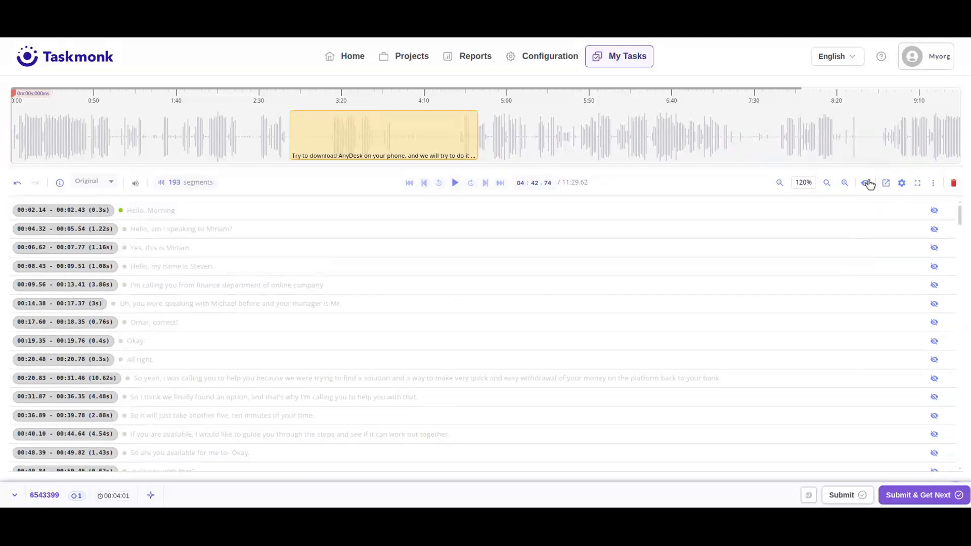
- Unhide all segments in the task and check the output fields pop-up, closing it again
left_click(866, 184)
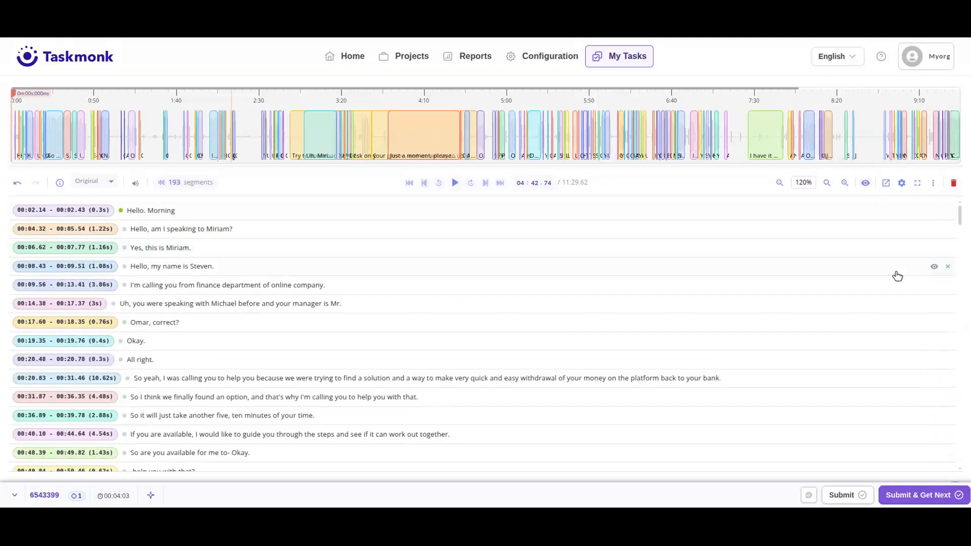
scroll(443, 366, "down", 1)
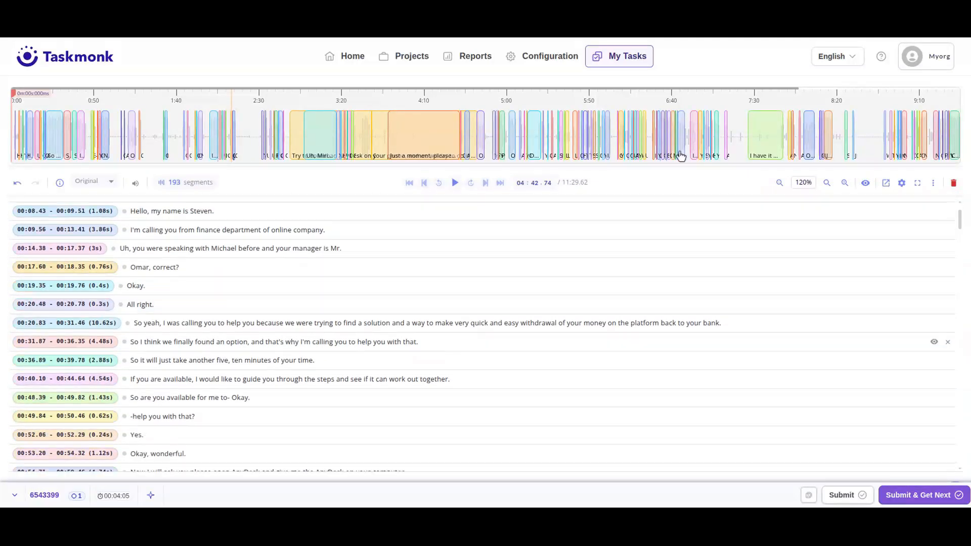
scroll(917, 263, "down", 15)
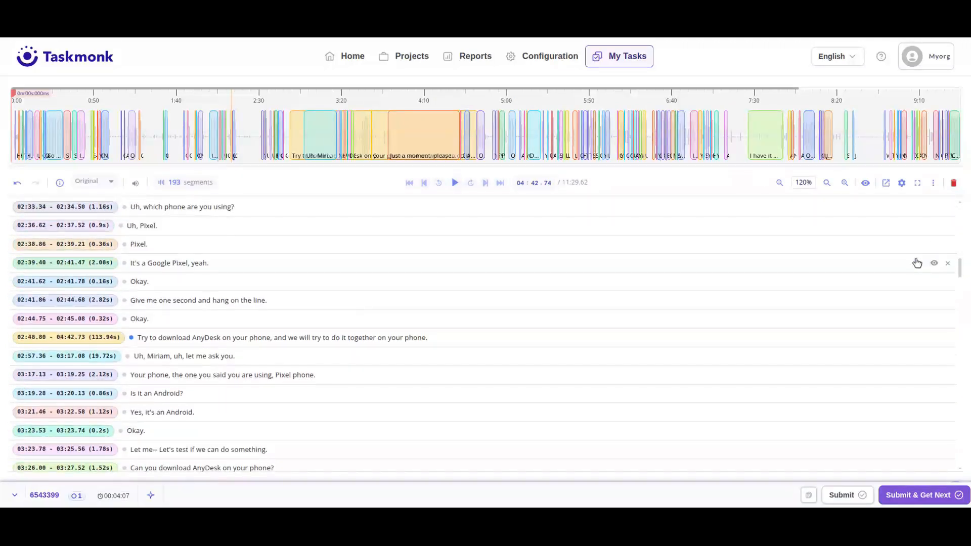
left_click(886, 185)
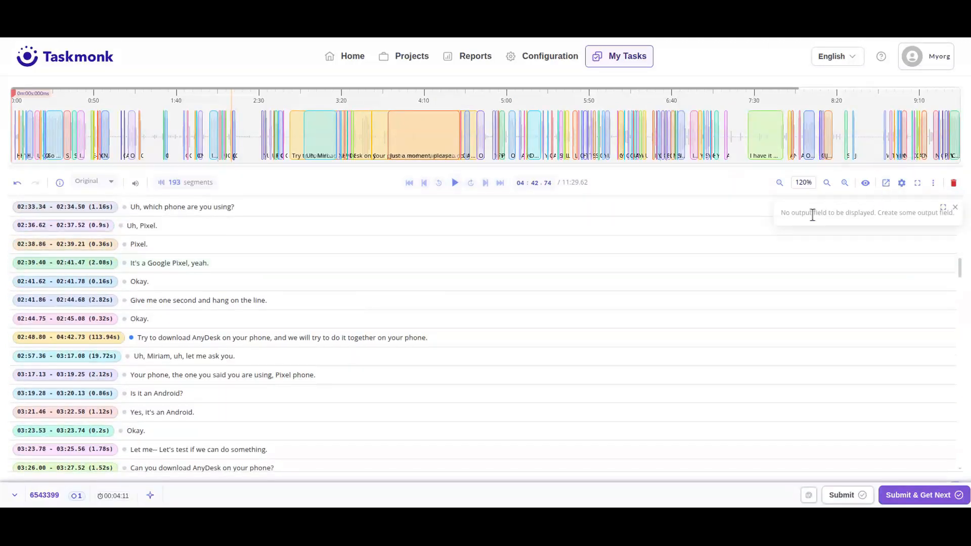
left_click(956, 208)
- Go through the audio editor's settings for time format, seek step, looping of the entire audio and playback speed, returning the speed to 1x
left_click(902, 183)
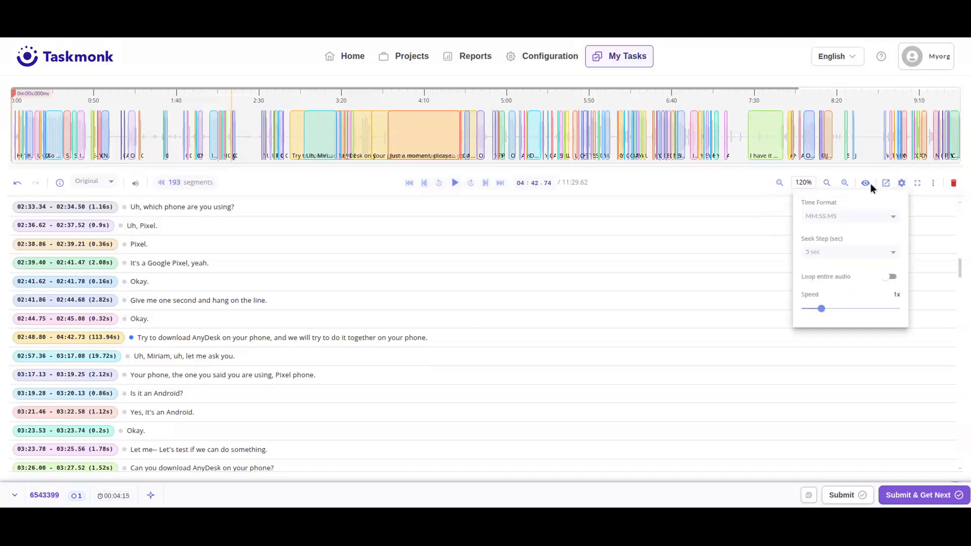
left_click(825, 217)
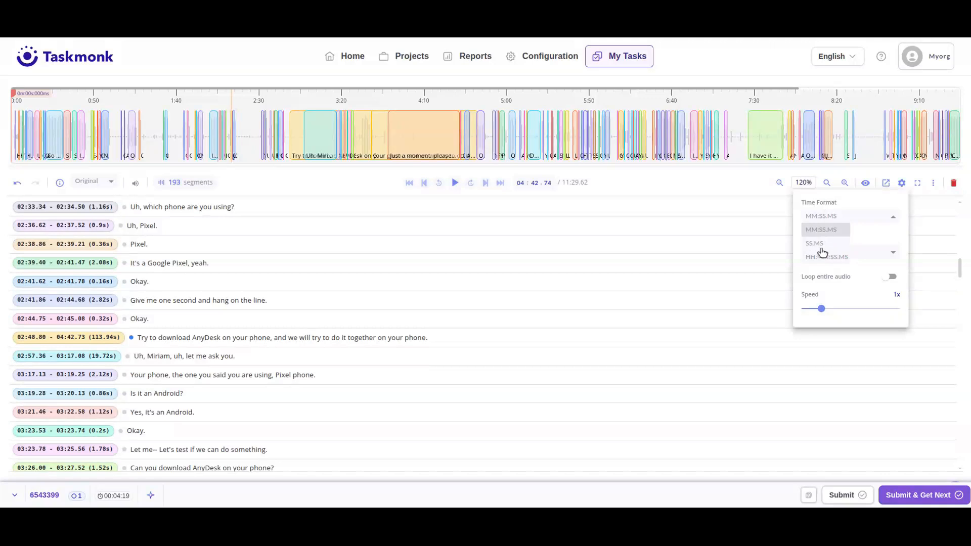
left_click(804, 236)
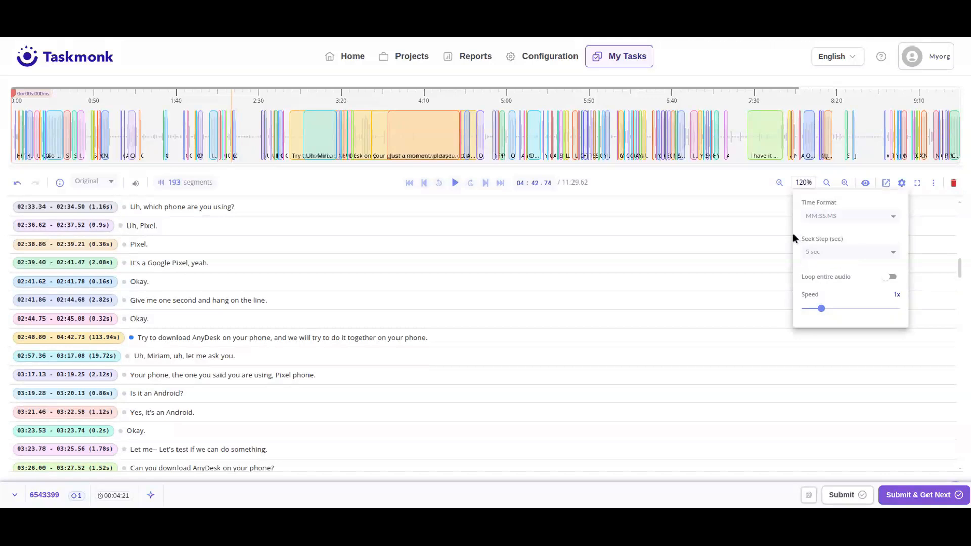
left_click(821, 252)
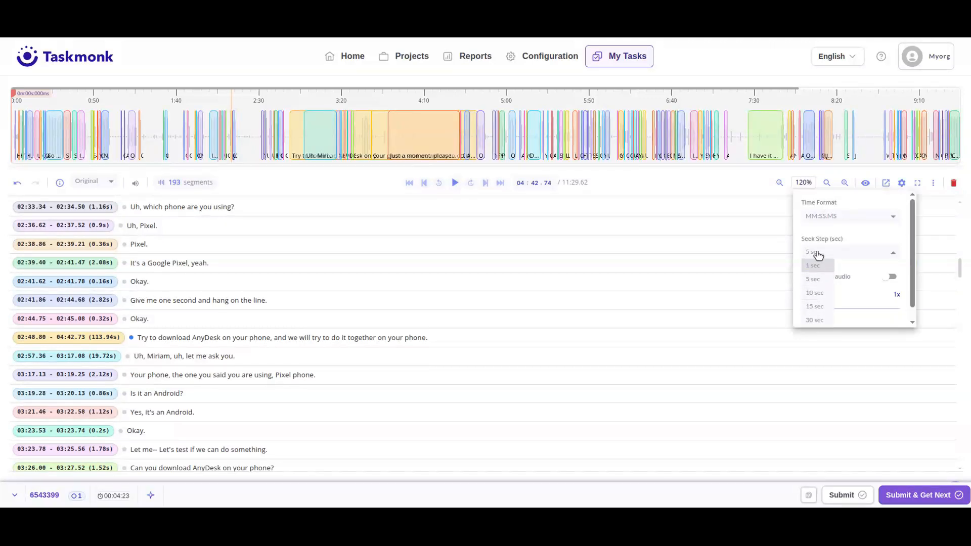
left_click(822, 273)
left_click(892, 277)
left_click_drag(821, 309, 903, 322)
left_click_drag(844, 317, 821, 310)
left_click(724, 188)
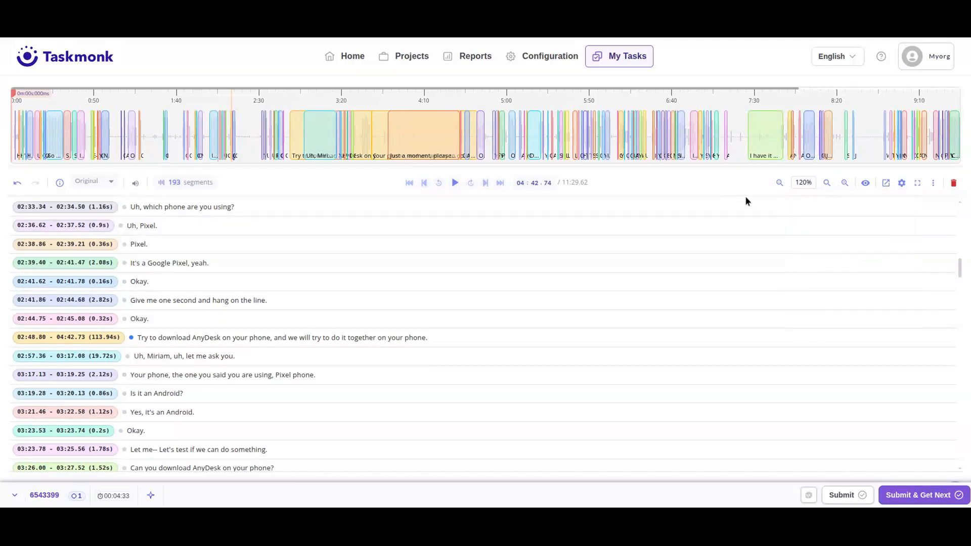
- Review the full list of keyboard shortcuts for the audio editor and close it
left_click(930, 184)
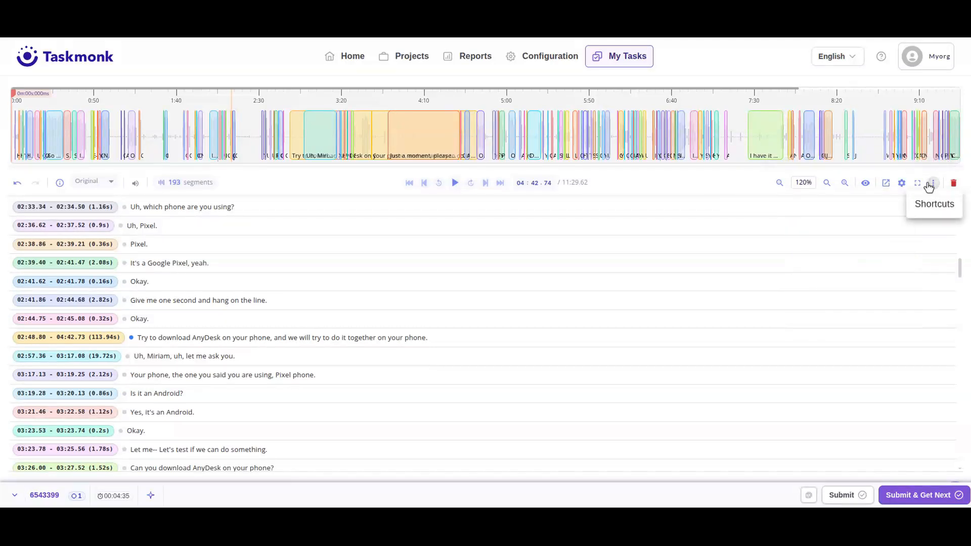
left_click(927, 210)
scroll(505, 276, "down", 5)
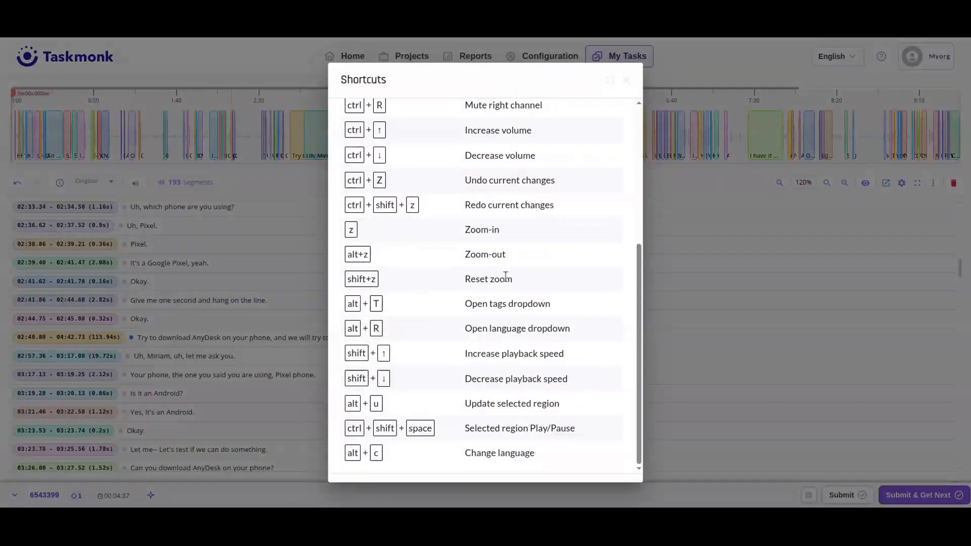
scroll(511, 282, "up", 5)
scroll(554, 262, "down", 5)
scroll(622, 142, "up", 5)
left_click(626, 81)
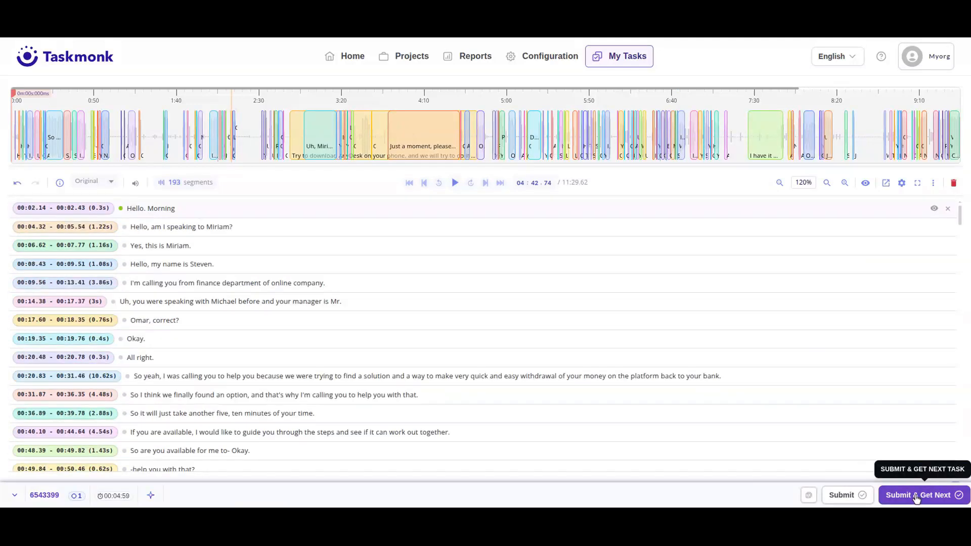
- Submit the annotated audio task and get the next one
left_click(916, 497)
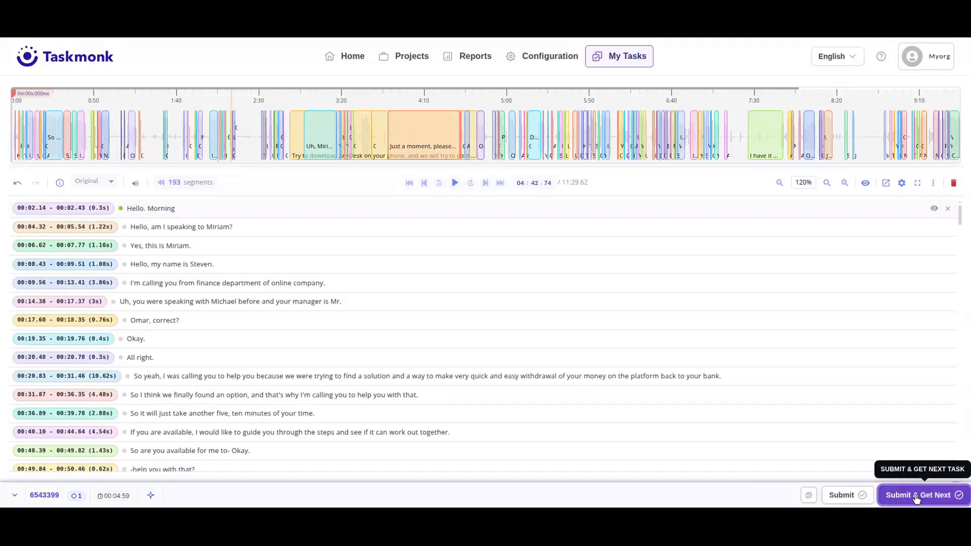